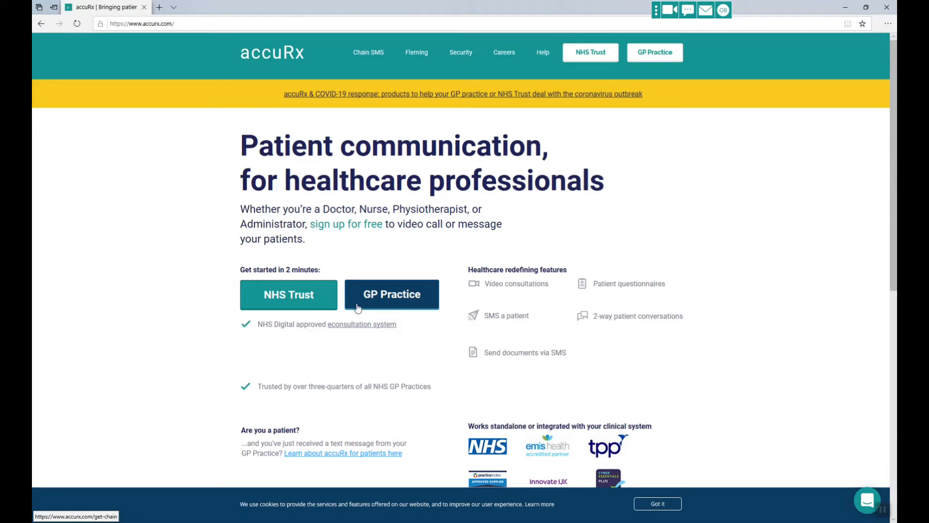
Choose the GP Practice get-started route on the accuRx homepage.
left_click(428, 302)
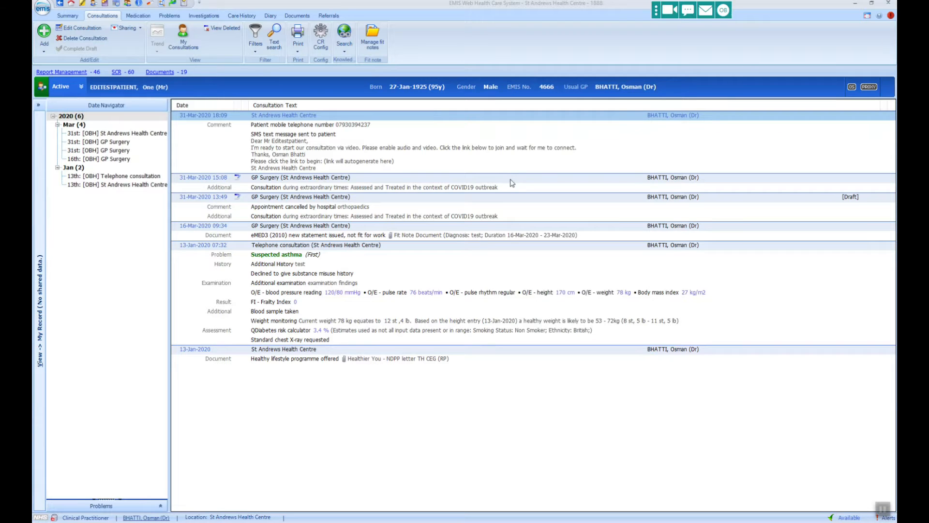
Open the accuRx Message Patient SMS form from the EMIS Web toolbar.
left_click(689, 17)
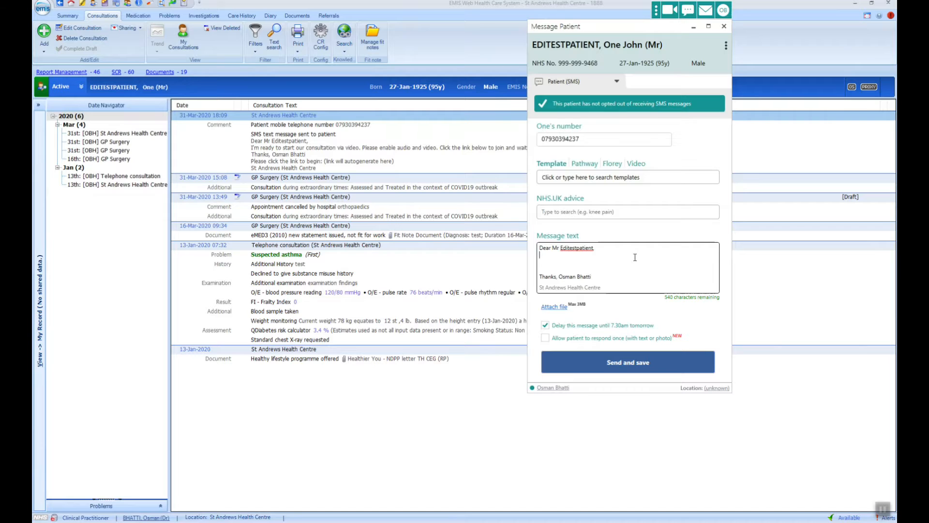
Type the thank-you message about discussed resources and paste the NHS back-pain link below it.
type("Thank you for your consultation today. Here is a lin k")
key("BackSpace")
key("BackSpace")
type("k to some resources we discussed:")
key("Return")
type("https://www.nhs.uk/conditions/back-pain/")
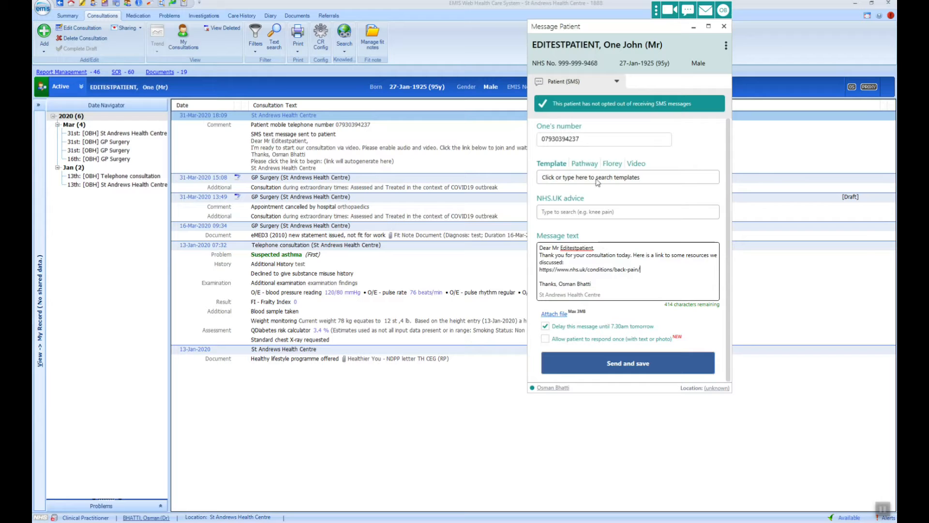
left_click(594, 179)
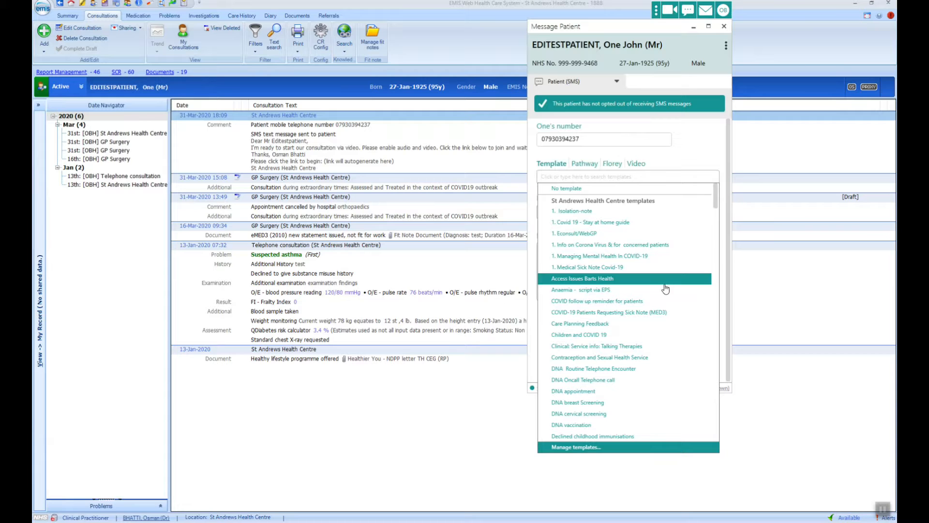
Apply the DNA vaccination template, then open Manage Practice from the account menu.
left_click(652, 426)
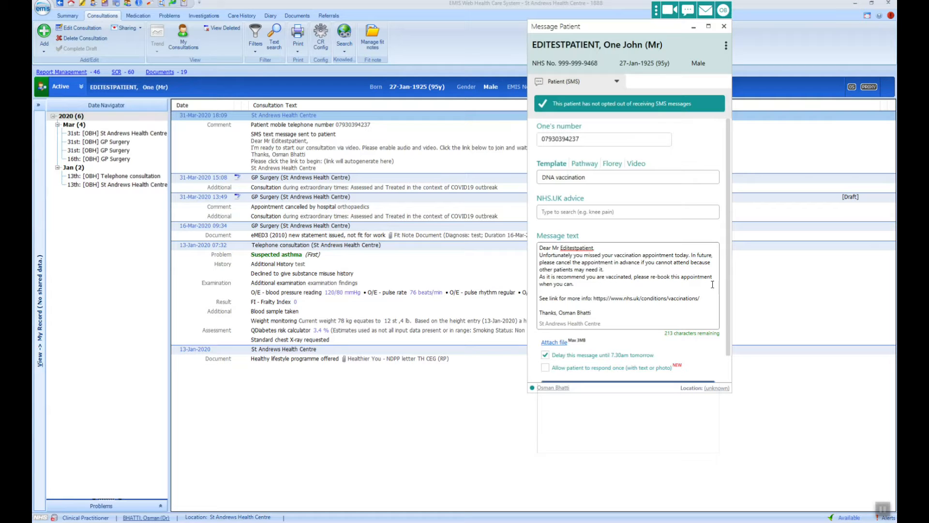
left_click(725, 12)
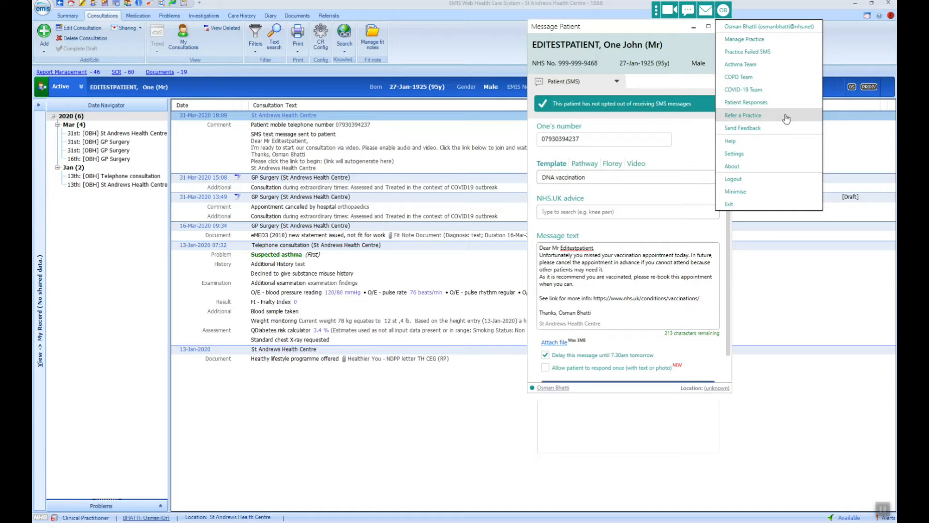
left_click(803, 40)
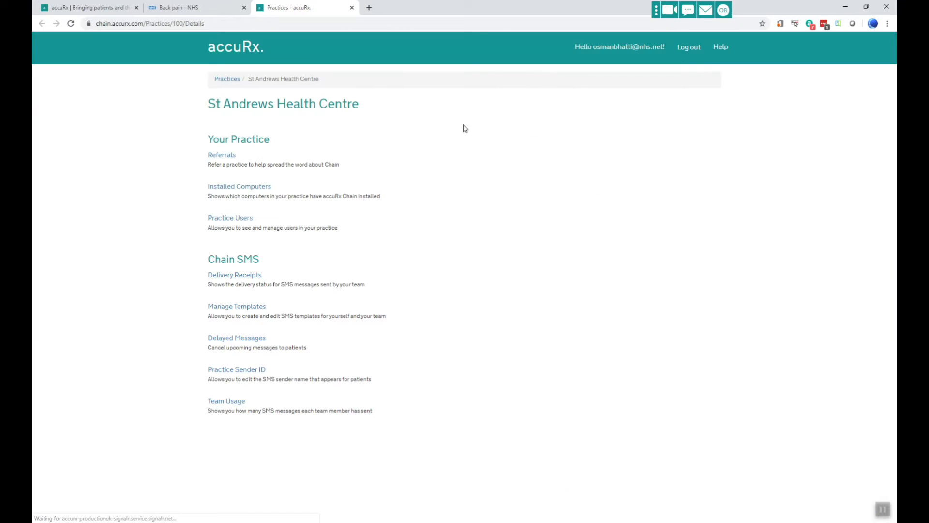
Browse the St Andrews Health Centre shared SMS templates, then return to EMIS Web.
left_click(240, 308)
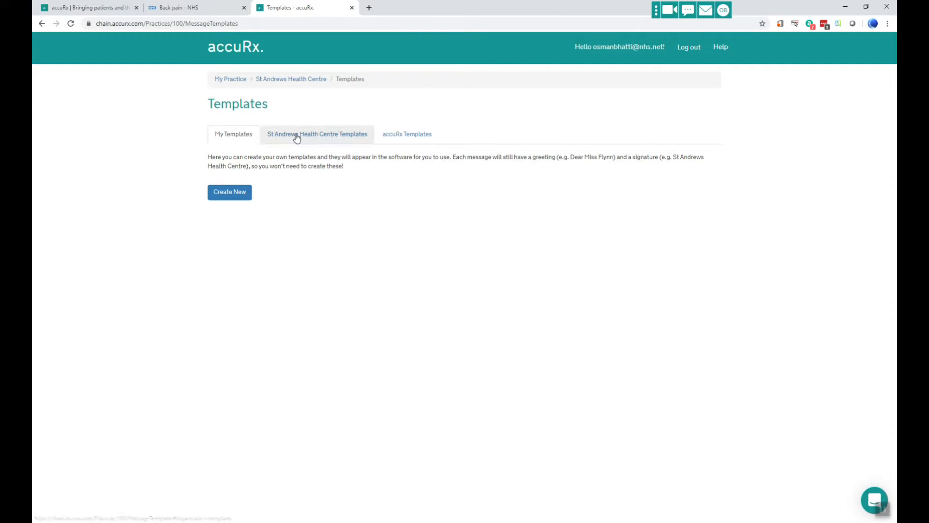
left_click(319, 138)
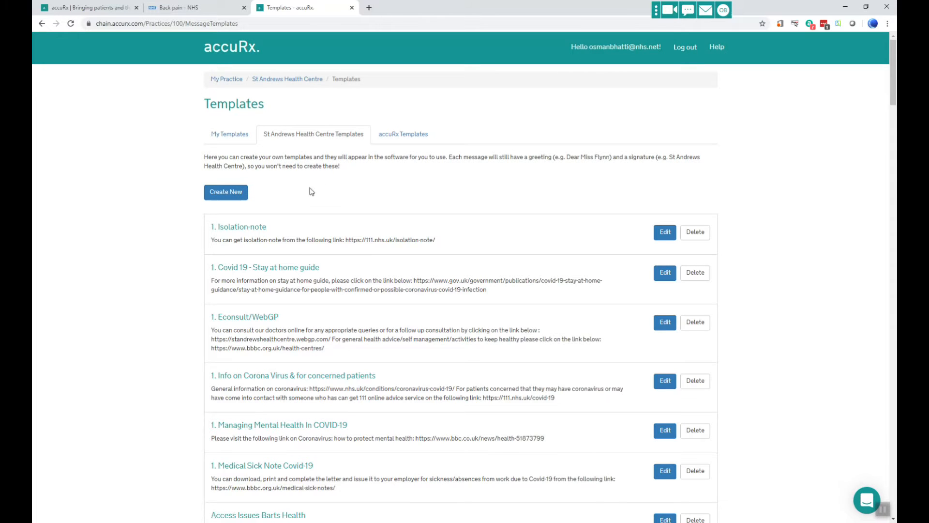
scroll(326, 457, "down", 3)
scroll(310, 323, "up", 3)
key("alt+Tab")
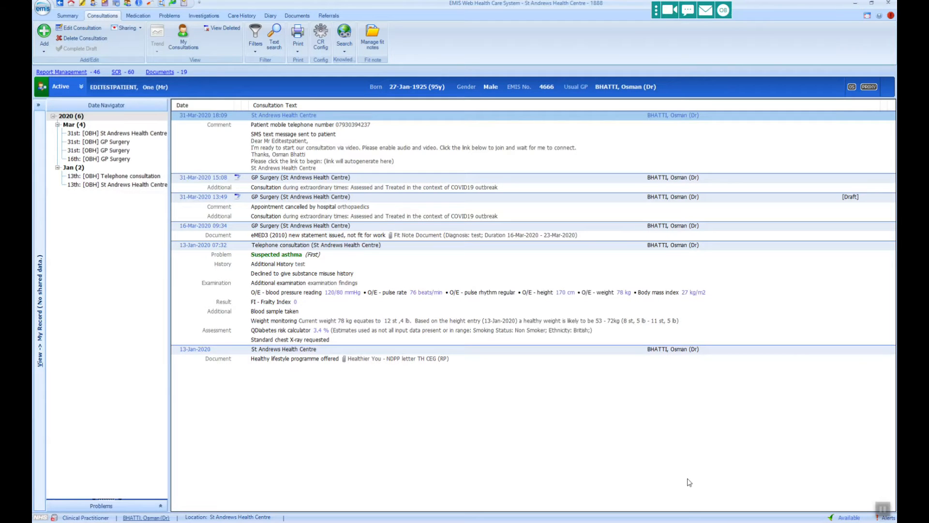
Send and save the DNA vaccination SMS delayed to 7:30am, then reload the record.
left_click(694, 15)
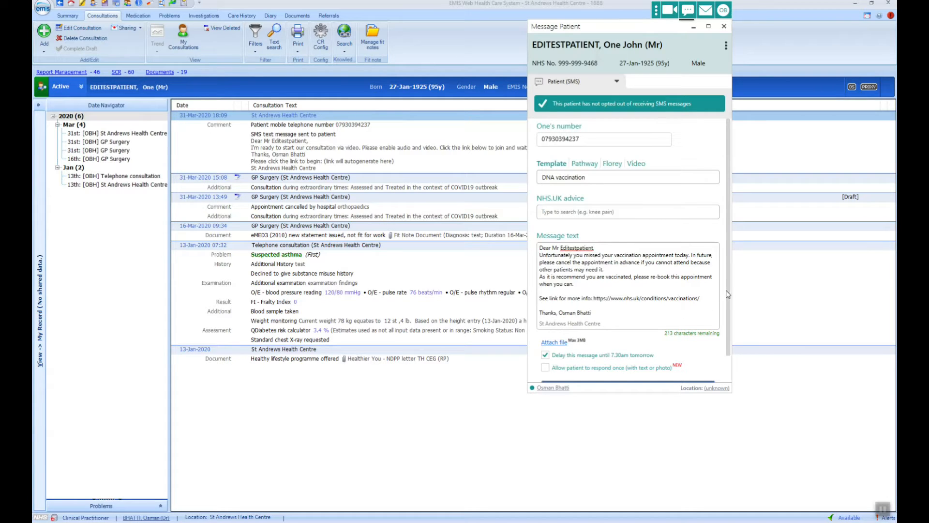
left_click_drag(729, 354, 730, 377)
left_click(630, 368)
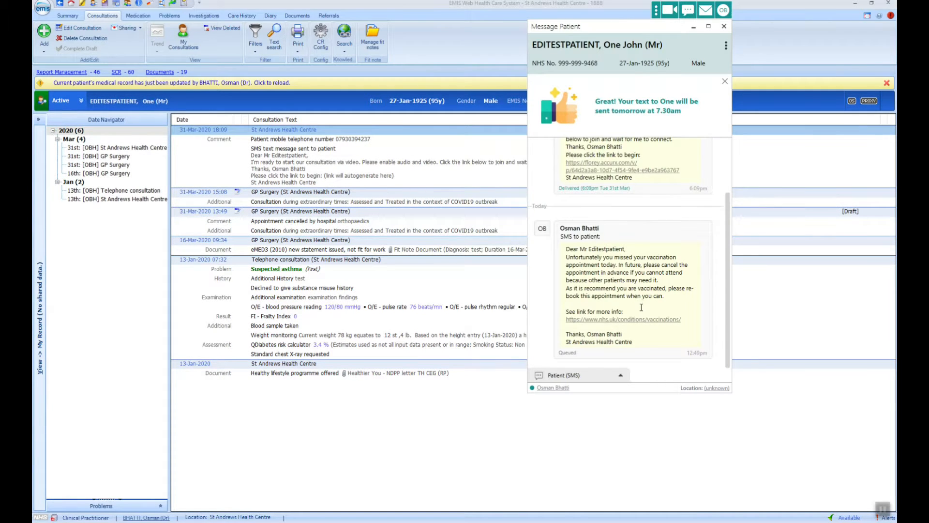
left_click(211, 84)
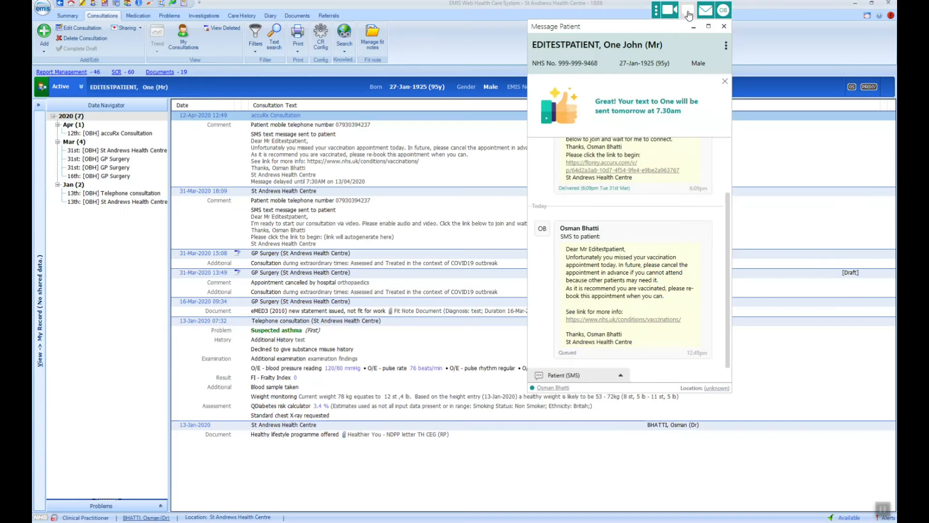
Start a new blank SMS to the patient.
left_click(687, 10)
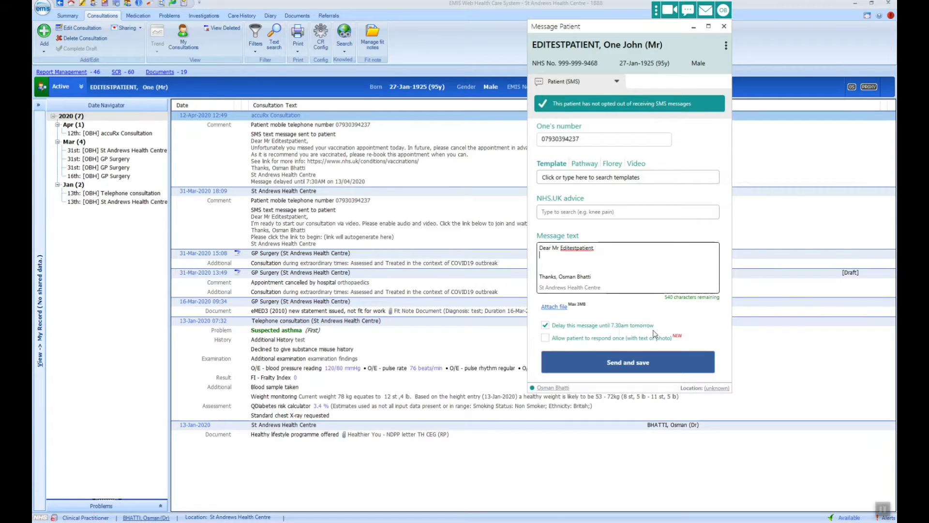
Turn off the 7:30am-tomorrow delay and browse for a file to attach.
left_click(545, 325)
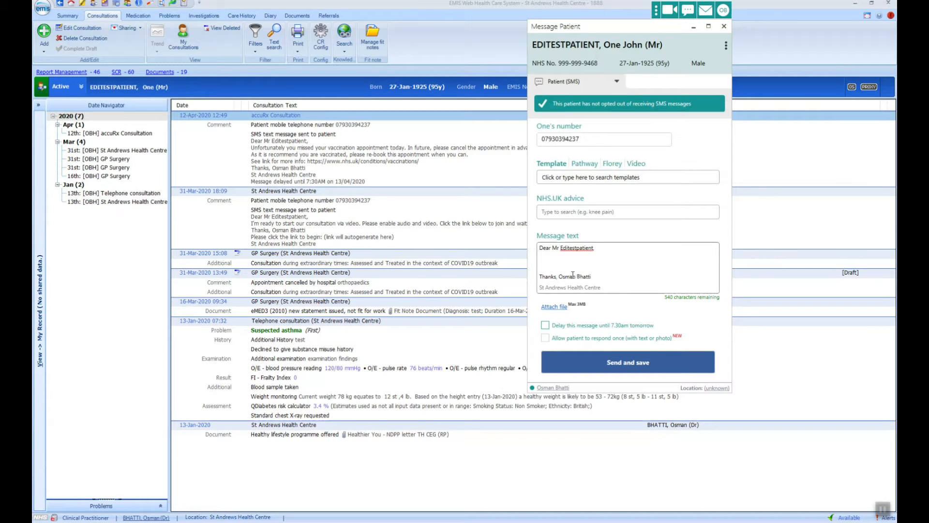
left_click(552, 307)
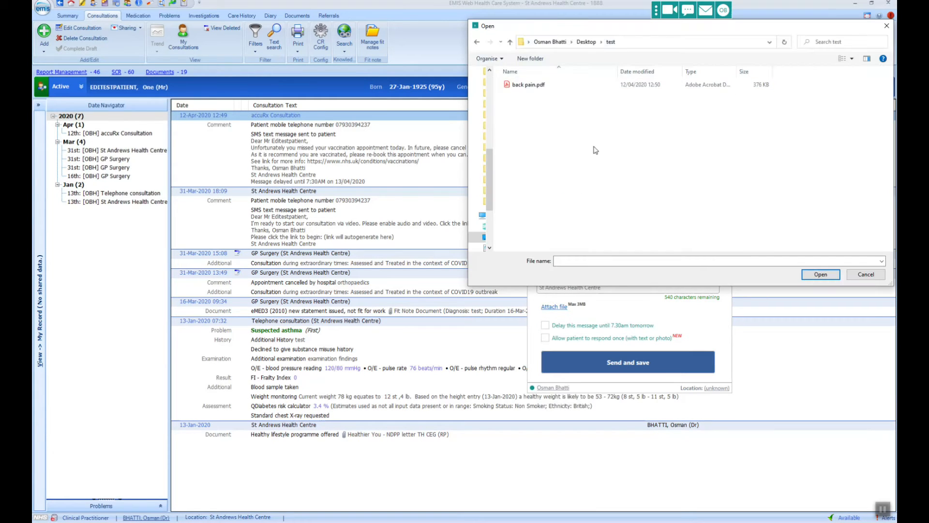
Attach back pain.pdf and write 'Here is the back pain leaflet we discussed'.
double_click(532, 85)
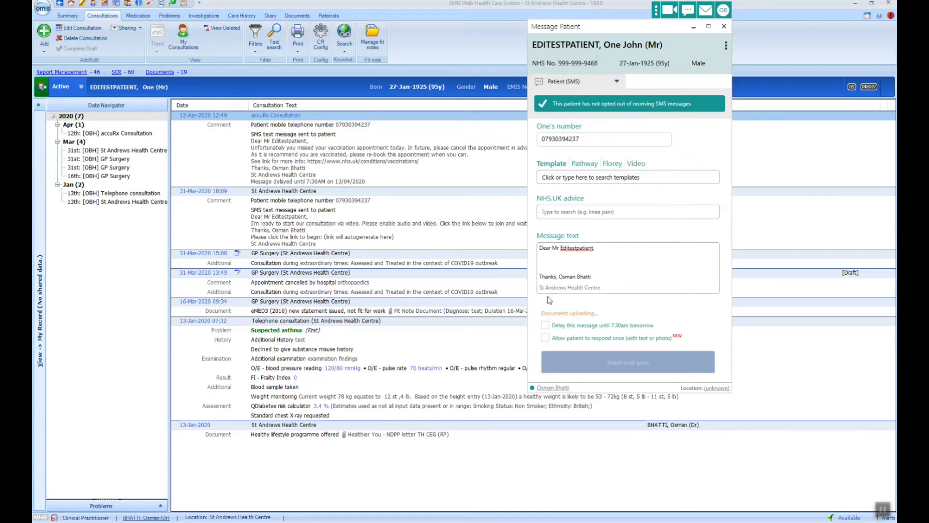
left_click(598, 257)
type("Here is the back pain")
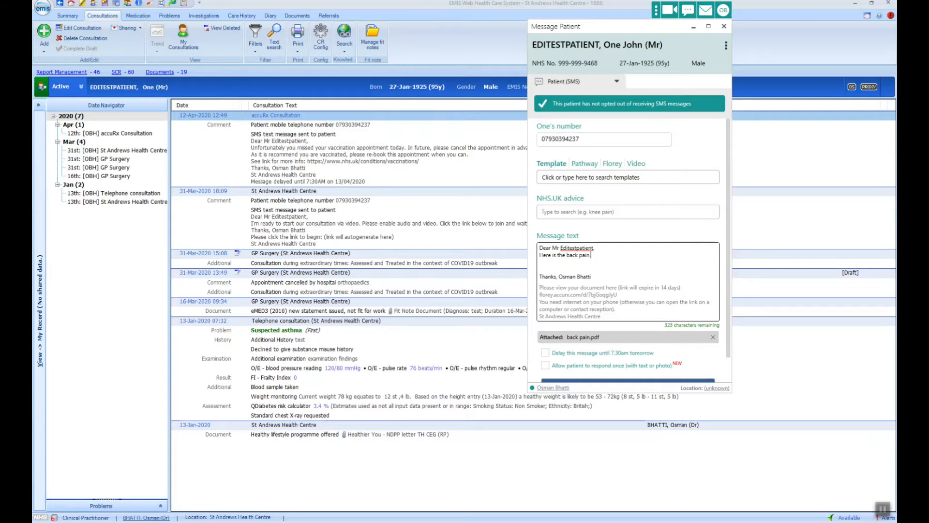
type(" leaflet we discussed.")
Send and save the leaflet message, confirming it for this patient.
left_click_drag(732, 364, 730, 367)
scroll(726, 338, "down", 1)
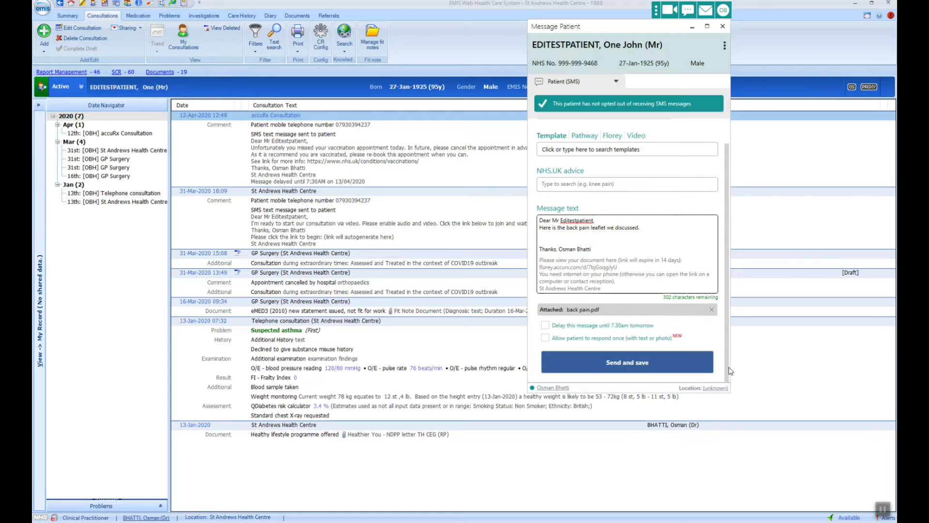
left_click(674, 364)
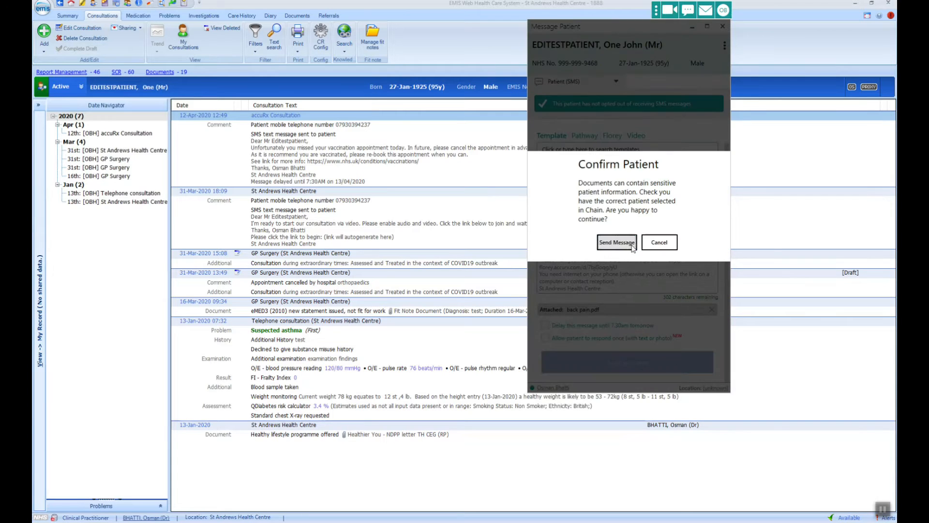
left_click(627, 240)
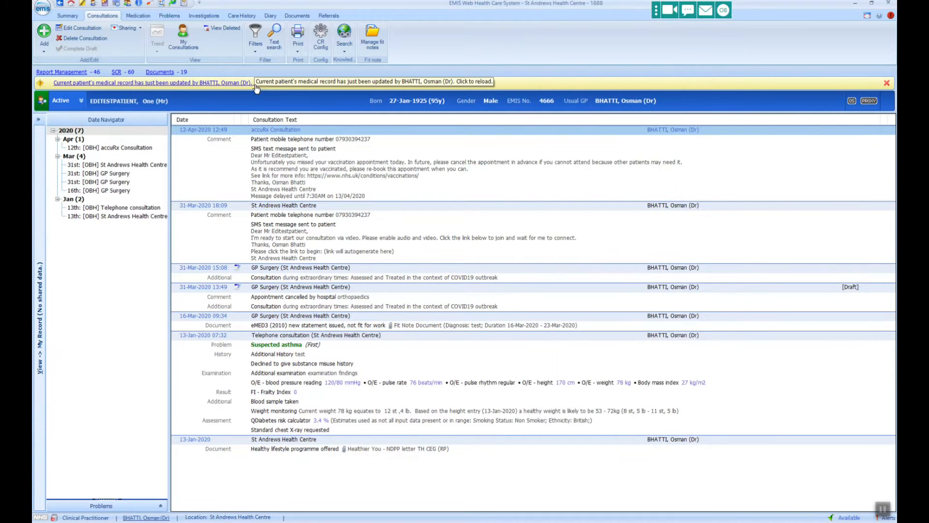
Reload the record to show the 12-Apr-2020 leaflet entry, then open a new SMS form.
left_click(256, 86)
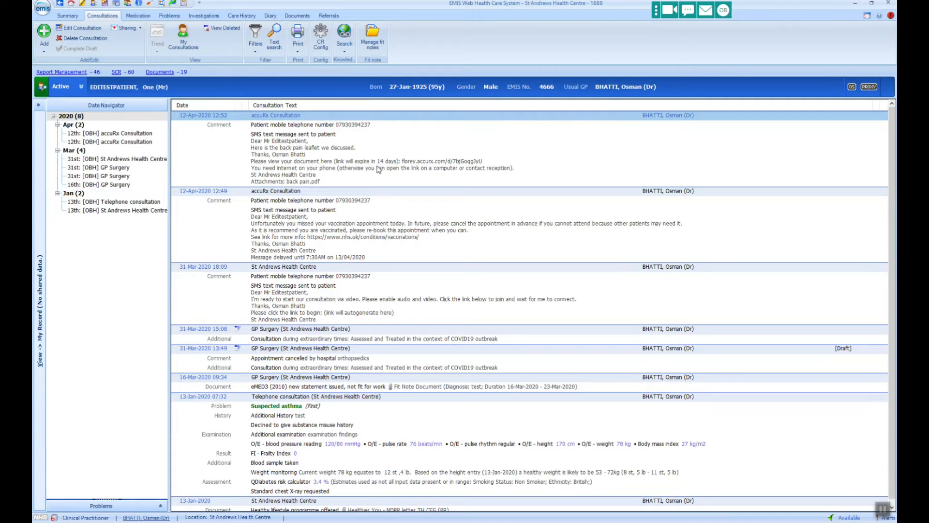
left_click(687, 10)
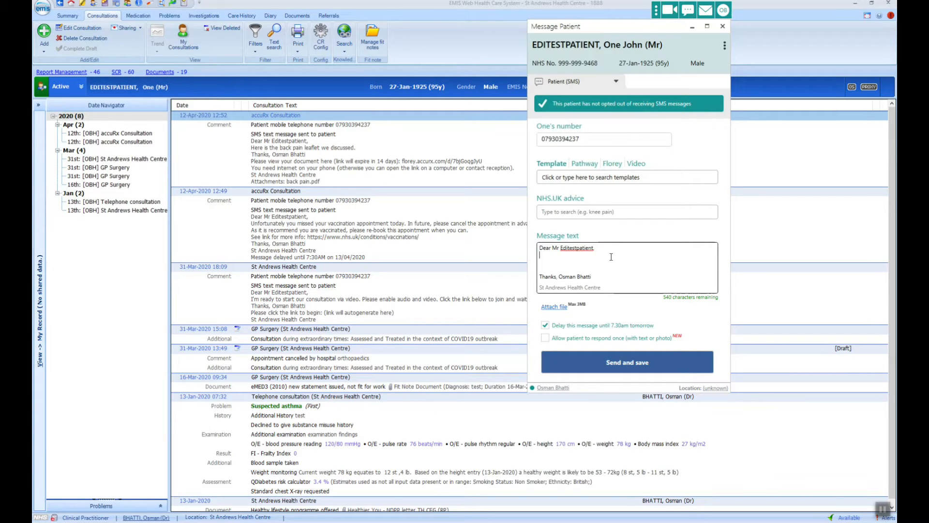
Write the foot-infection follow-up message, correcting 'ytesterday' to 'yesterday' and removing the blank line.
type("Following our consultation ytesterday - please let me know if your foot infection")
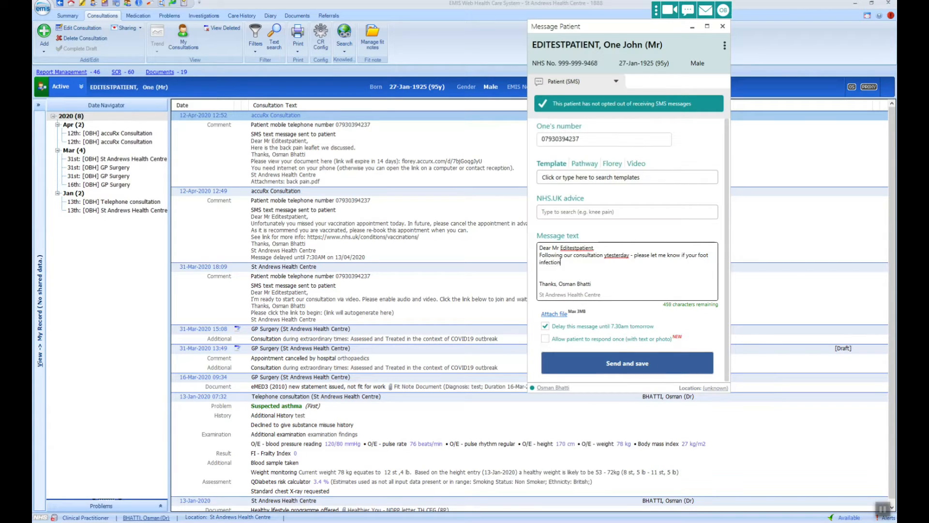
type(" has settled.")
left_click(608, 255)
key("BackSpace")
key("Delete")
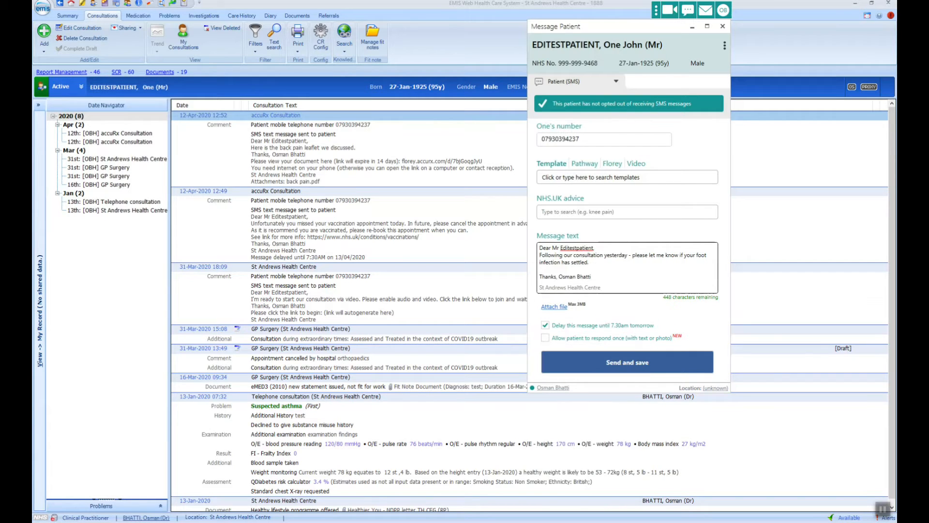
Send the message now with one patient reply allowed, save it, and reload the record.
left_click(545, 326)
left_click(545, 338)
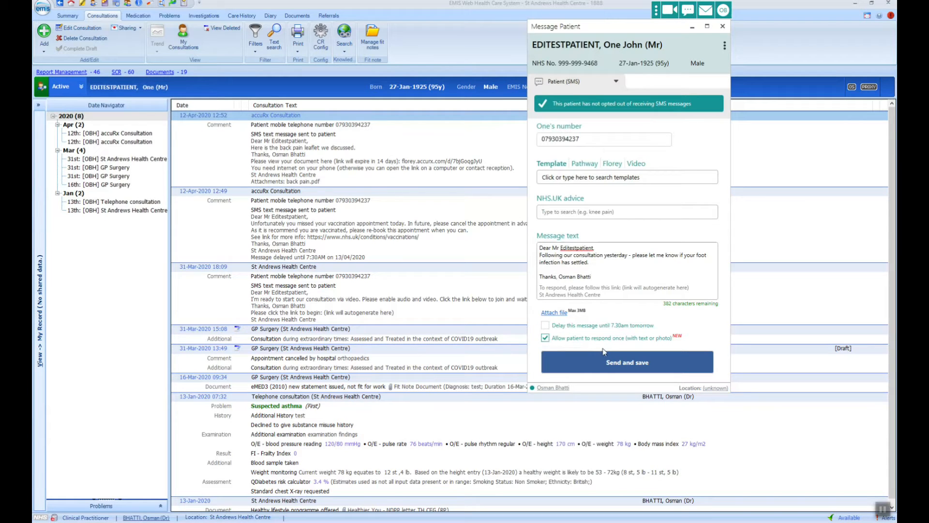
left_click(613, 363)
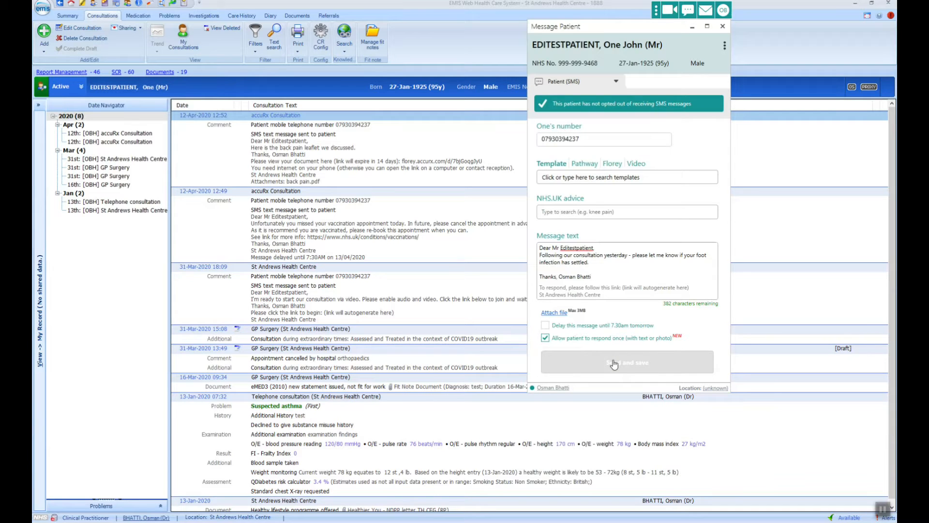
left_click(685, 361)
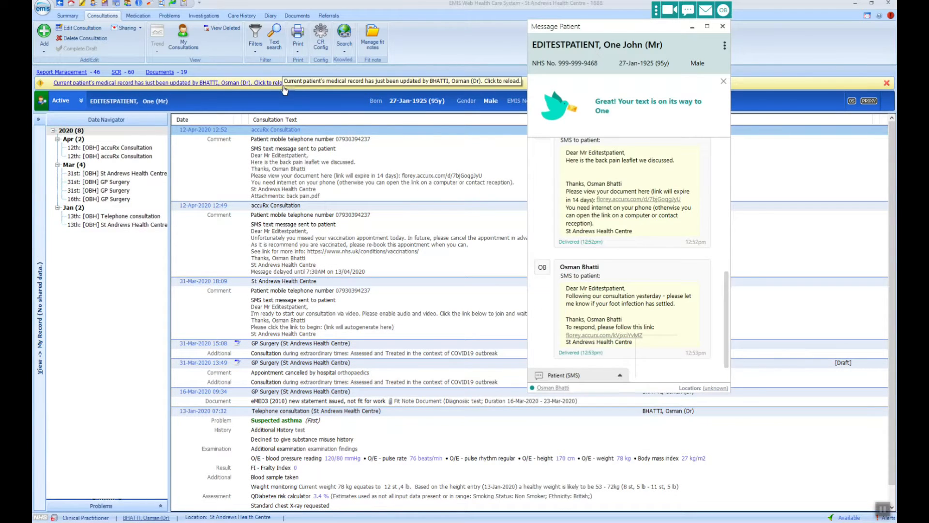
left_click(284, 85)
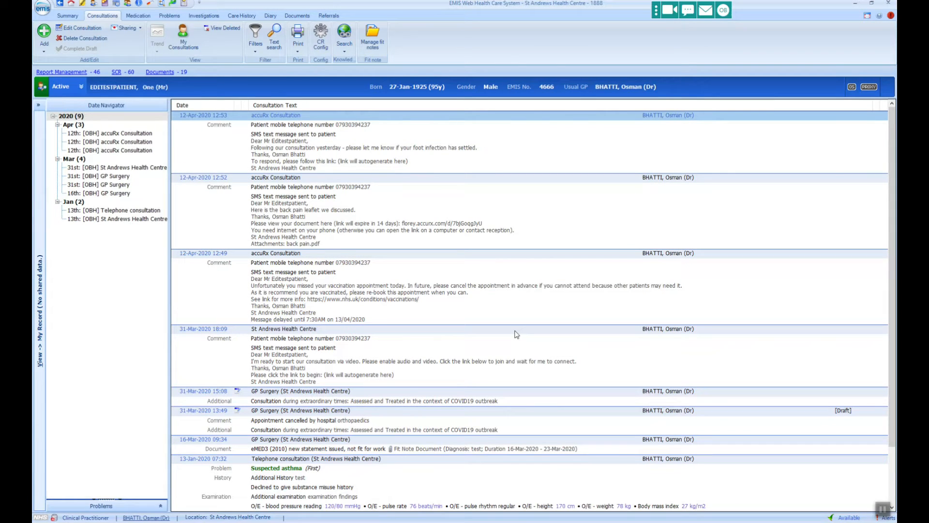
left_click(688, 9)
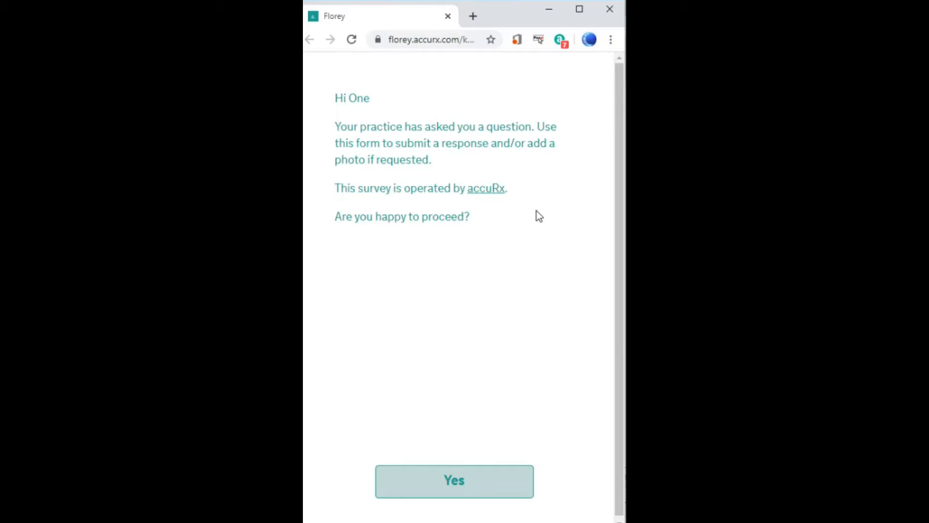
Agree to the questionnaire and confirm date of birth as day 2, month 0, year 1925.
left_click(435, 478)
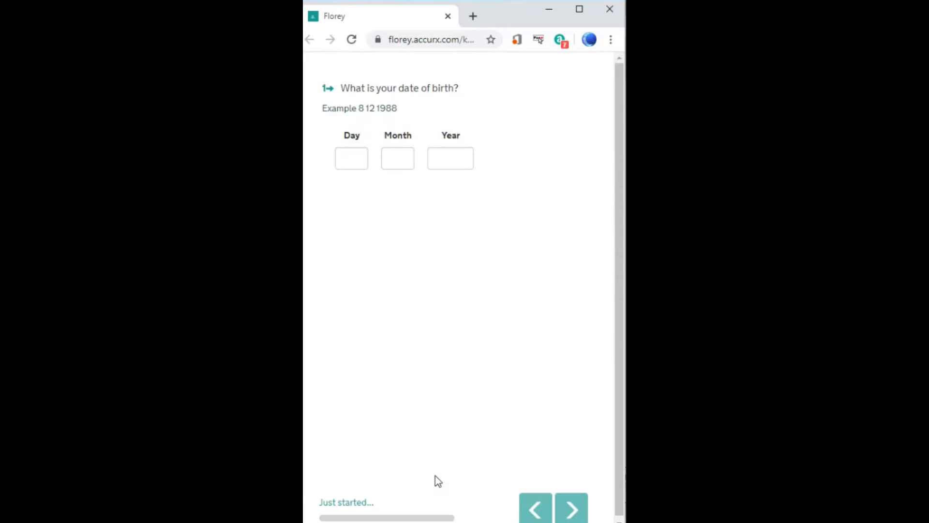
left_click(348, 166)
type("2")
key("Tab")
type("0")
key("Tab")
type("1925")
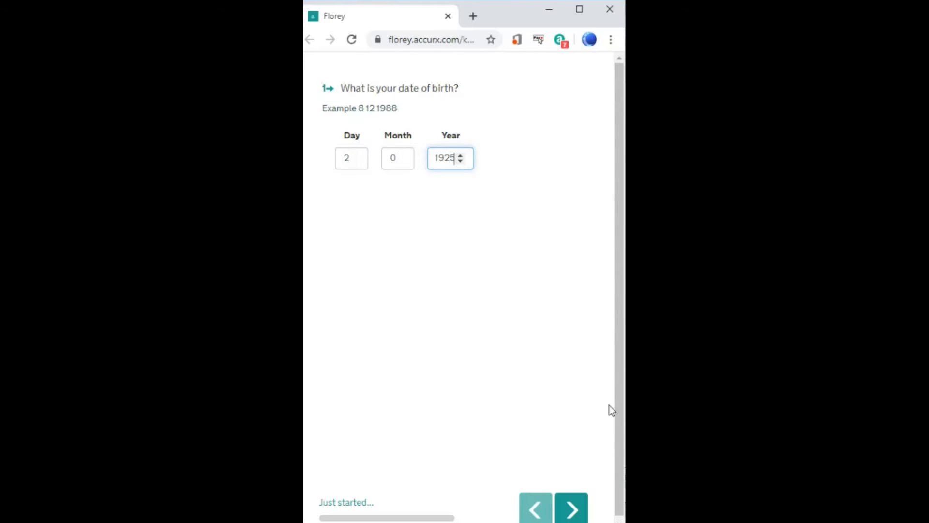
left_click(571, 508)
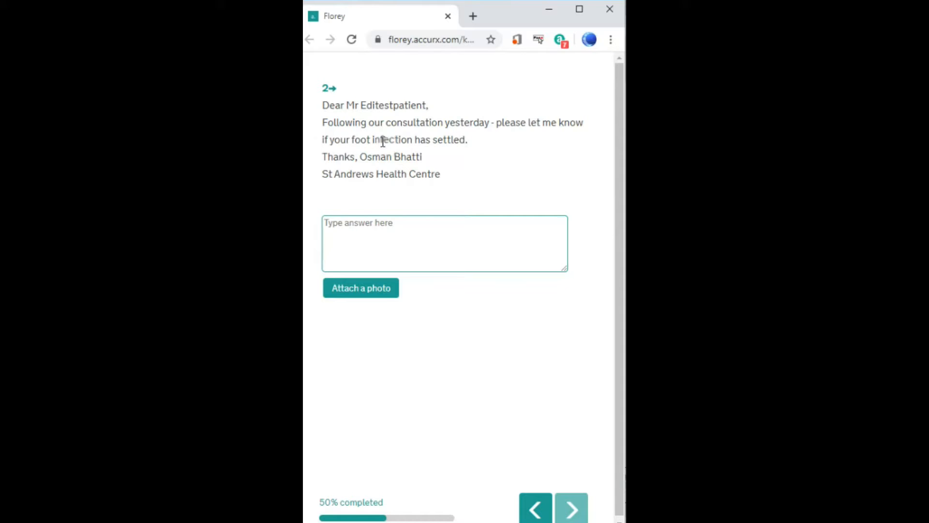
Answer the practice's question with 'yes - it has improved thank you.'.
left_click(354, 221)
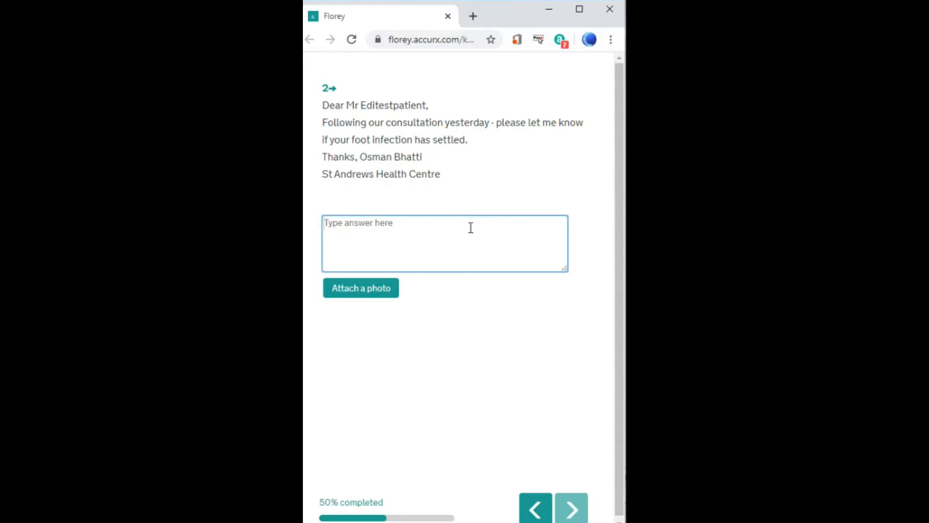
type("yes -")
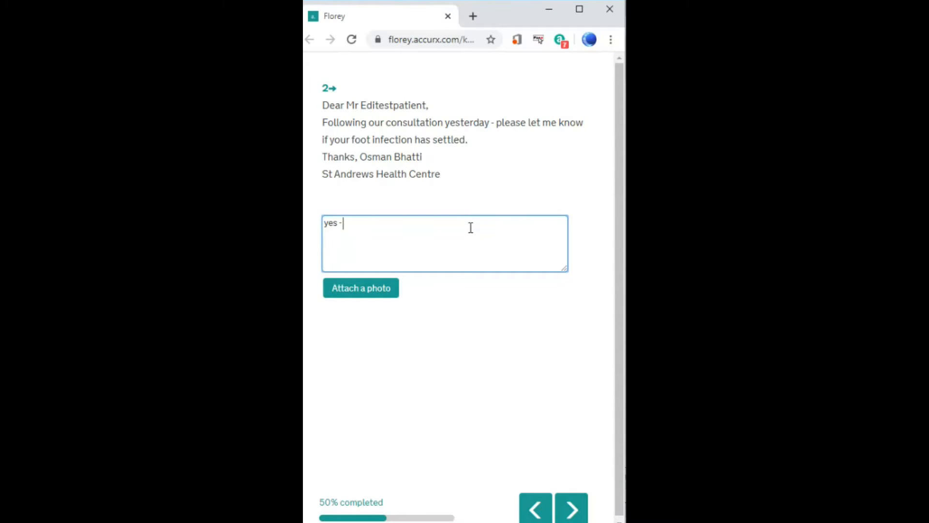
type(" it has improbved")
key("BackSpace")
key("BackSpace")
key("BackSpace")
key("BackSpace")
type("b")
key("BackSpace")
type("ved thank you.")
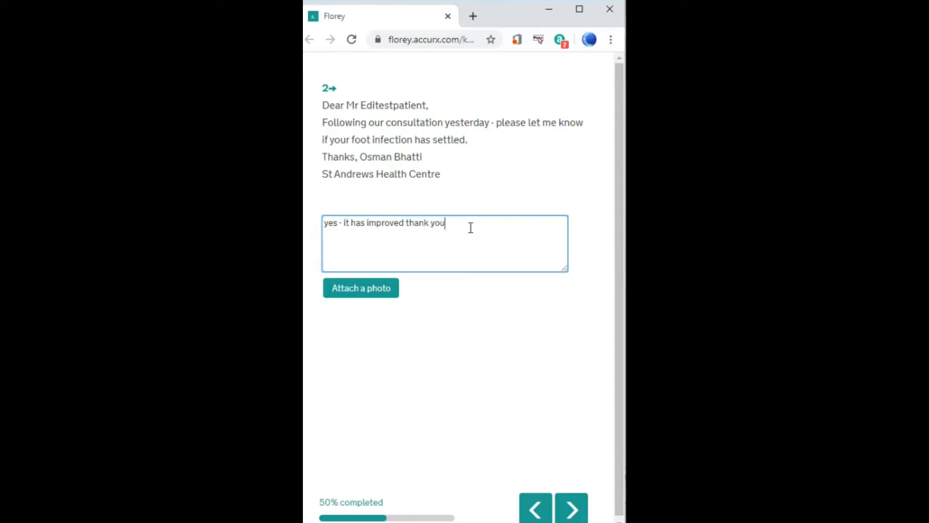
Attach foot.jpg as the photo and submit the questionnaire.
left_click(382, 291)
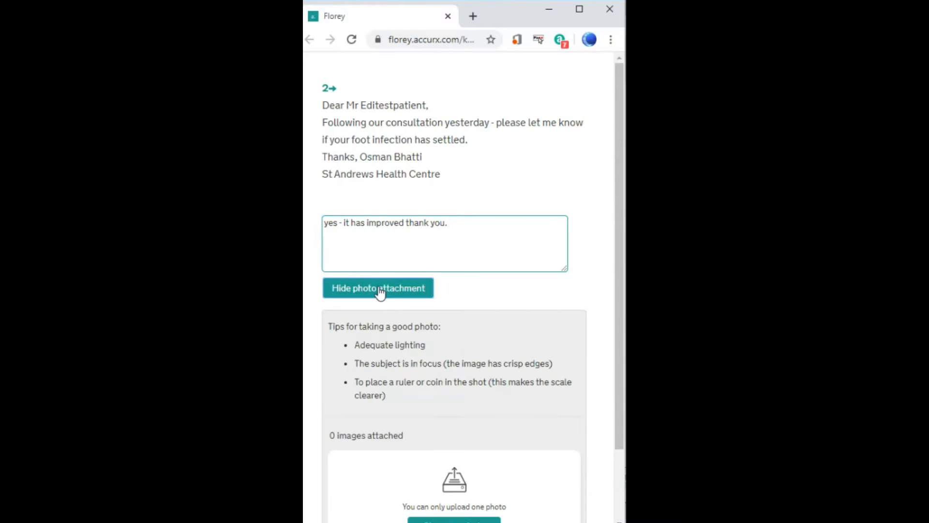
scroll(412, 352, "down", 2)
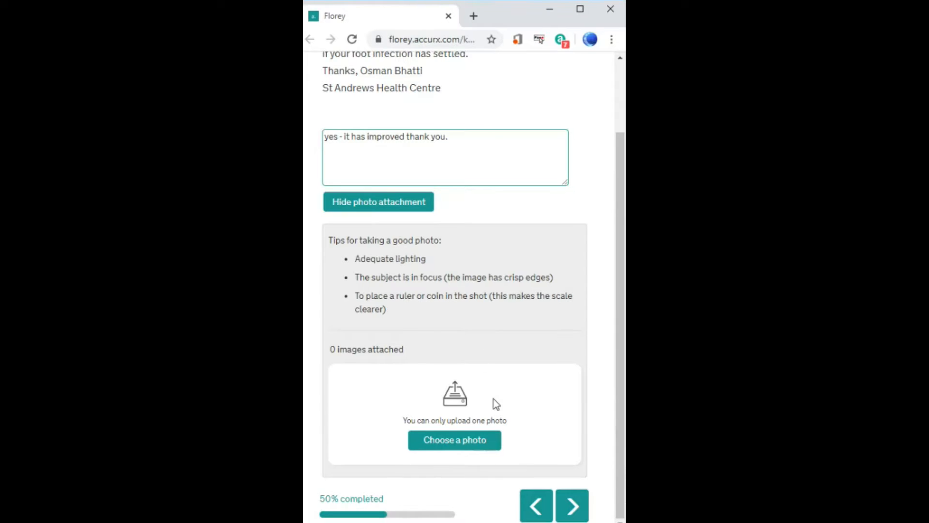
left_click(467, 439)
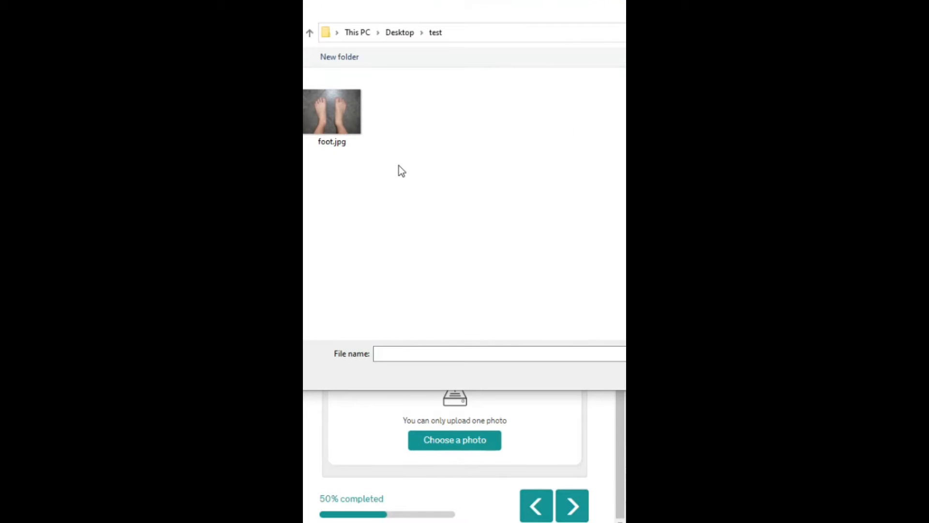
double_click(325, 107)
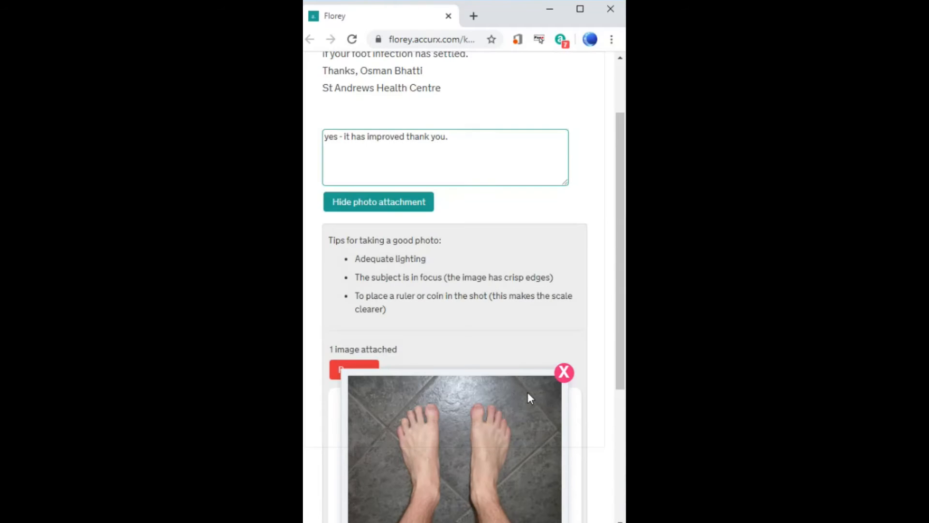
scroll(542, 402, "down", 3)
scroll(550, 409, "down", 2)
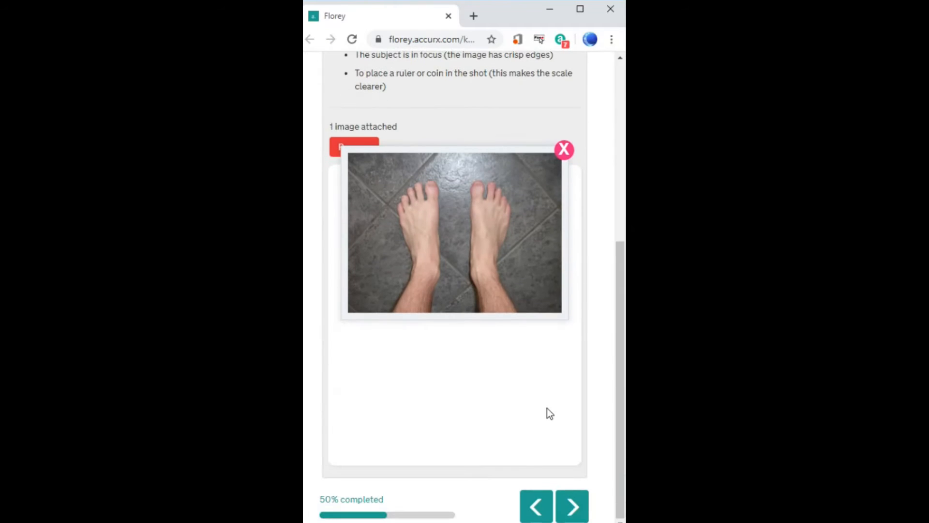
left_click(571, 509)
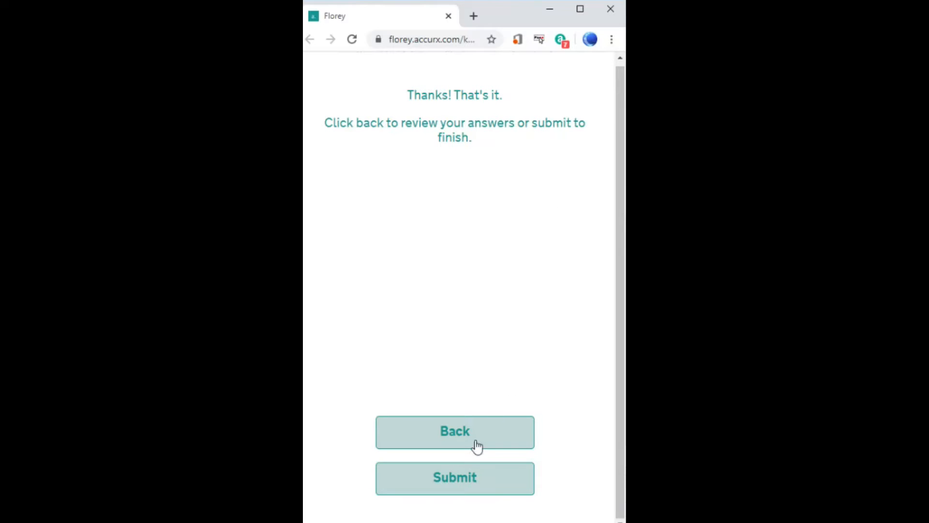
left_click(462, 481)
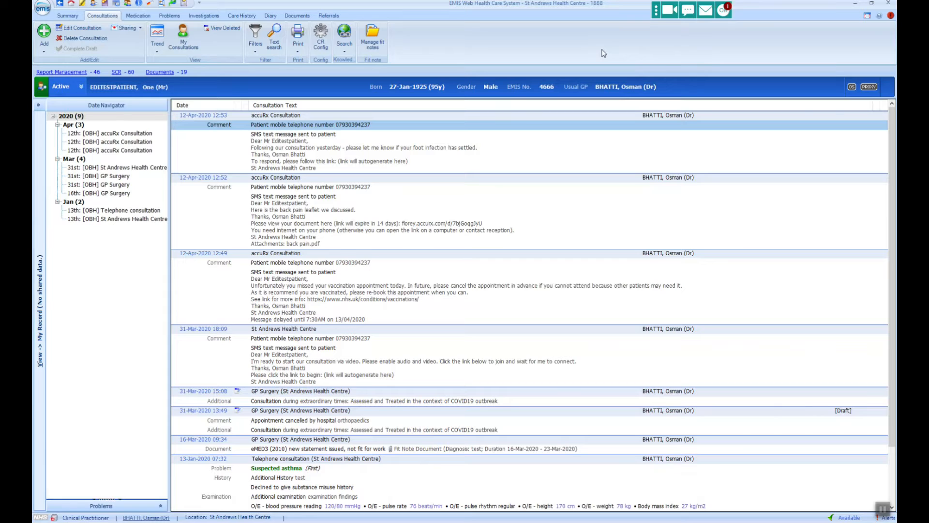
Open the Patient Responses thread and view the patient's attached foot photo.
left_click(723, 10)
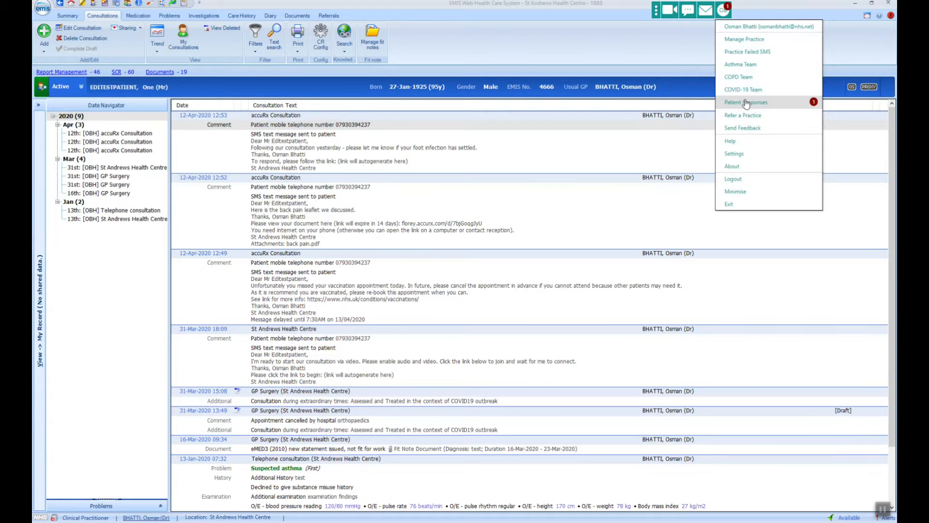
left_click(772, 103)
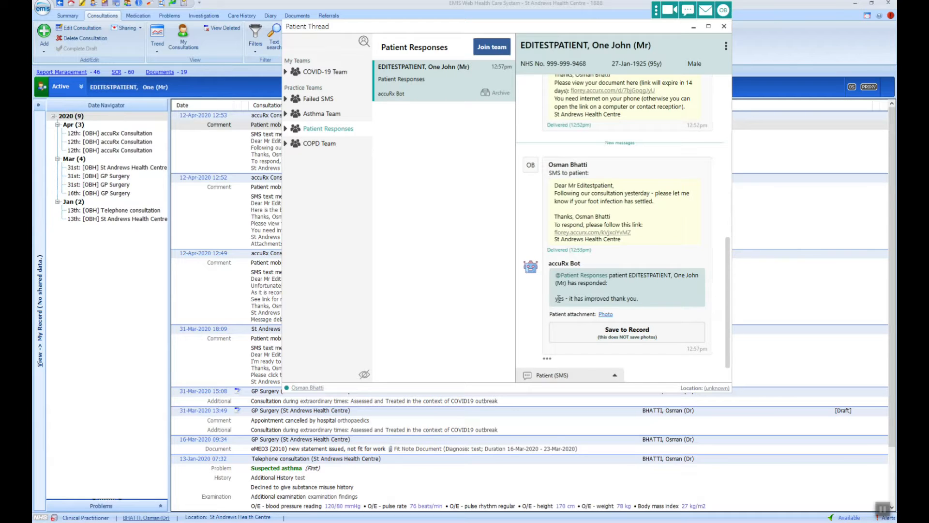
left_click(605, 316)
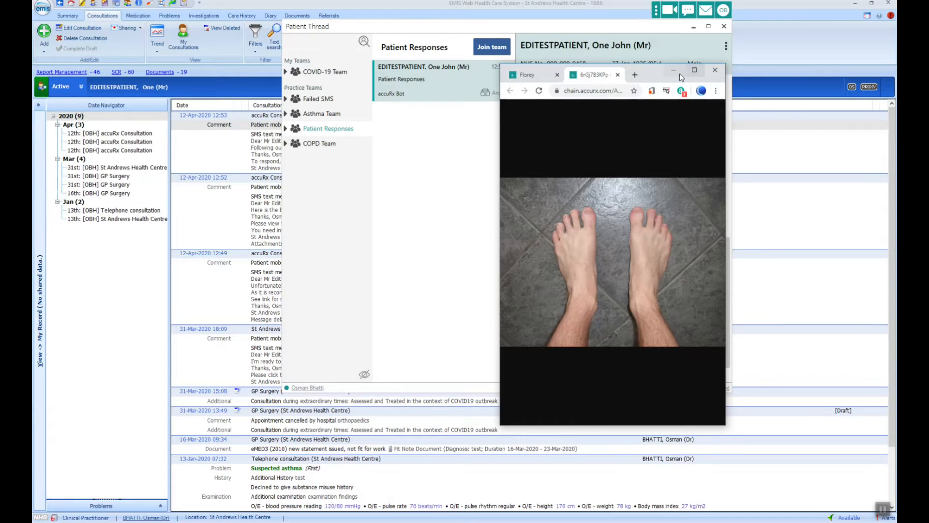
left_click(715, 72)
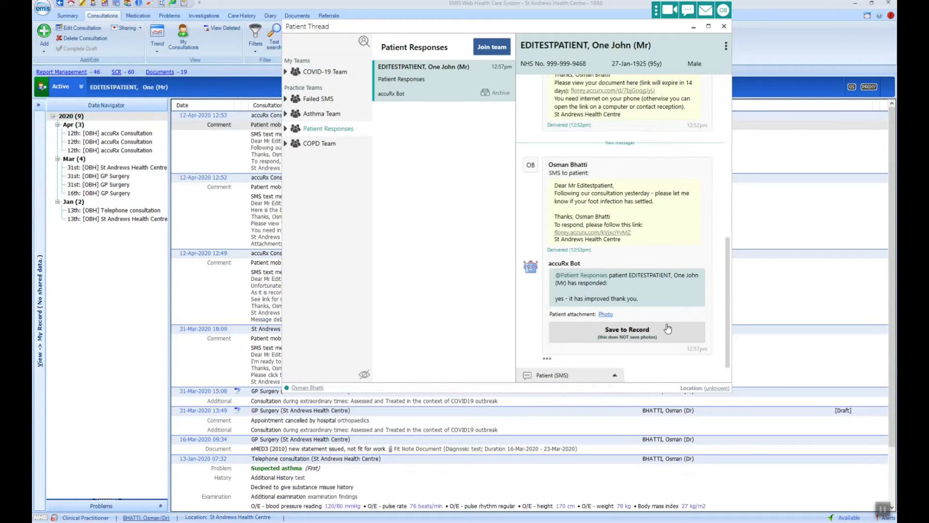
left_click(605, 315)
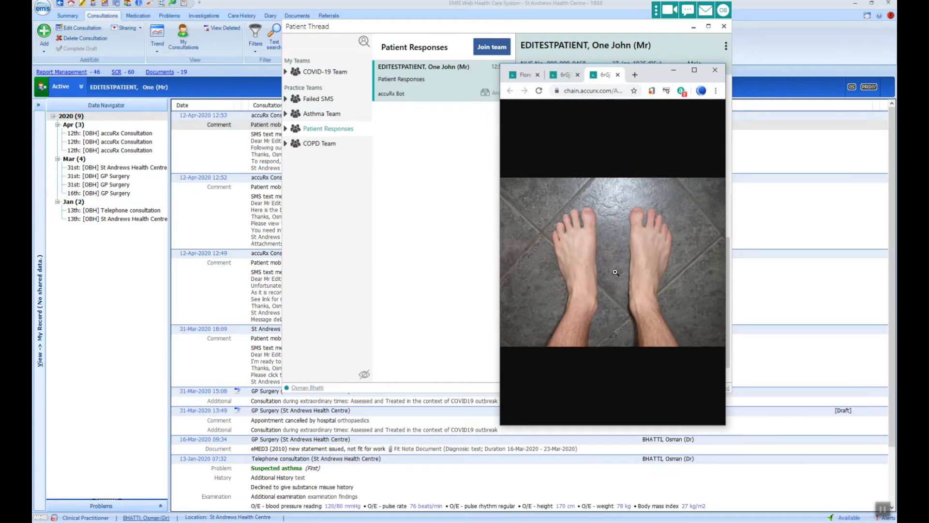
right_click(617, 272)
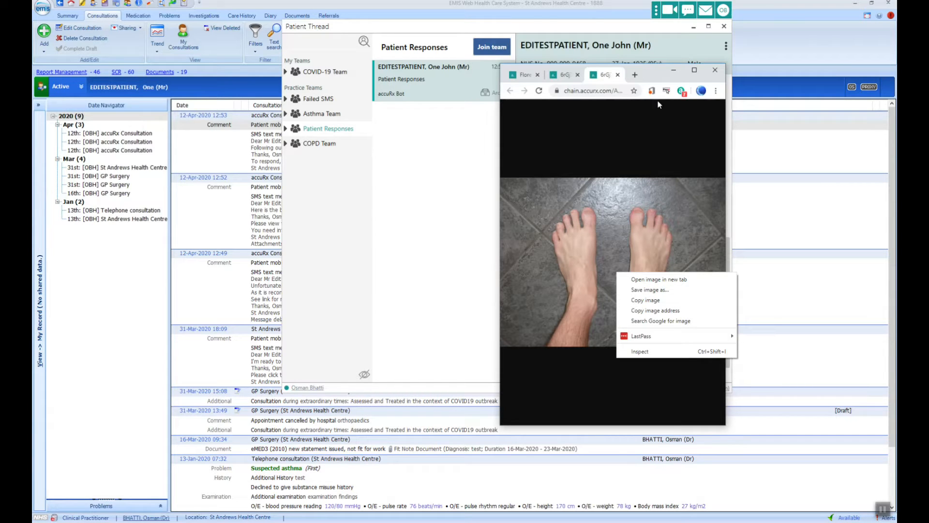
left_click(675, 72)
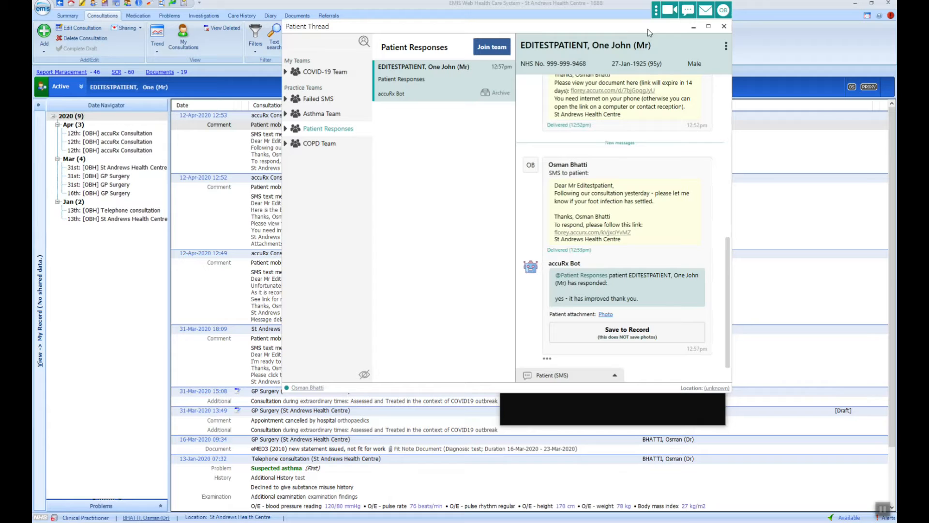
Save the patient's reply to the record, hide the thread, and reload the record.
left_click(641, 336)
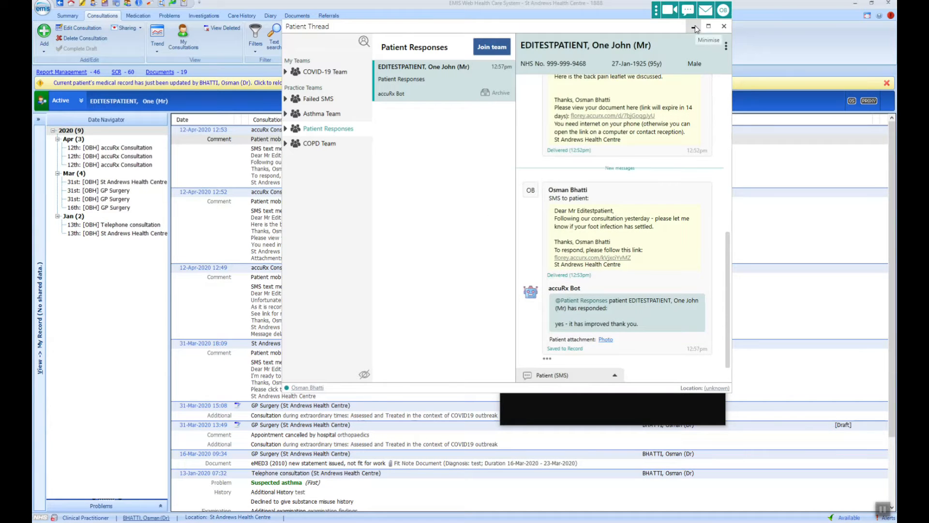
left_click(724, 26)
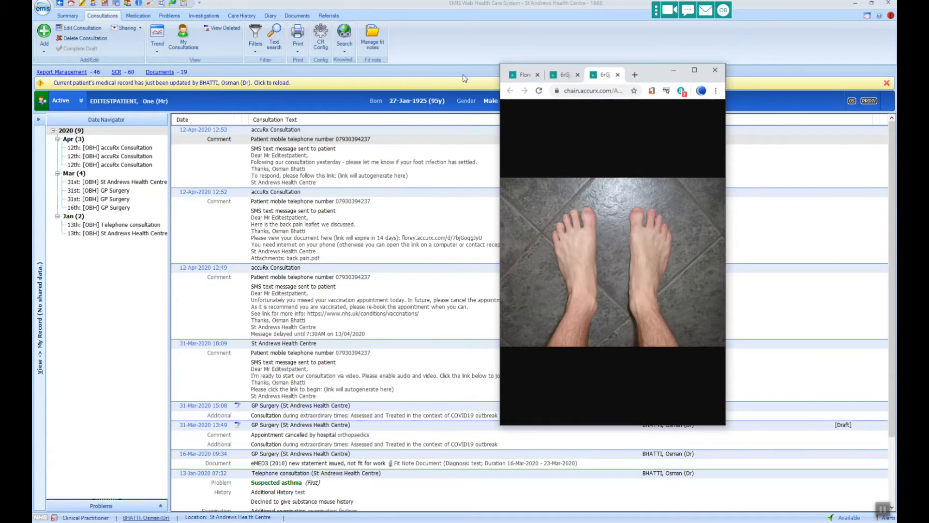
left_click(339, 88)
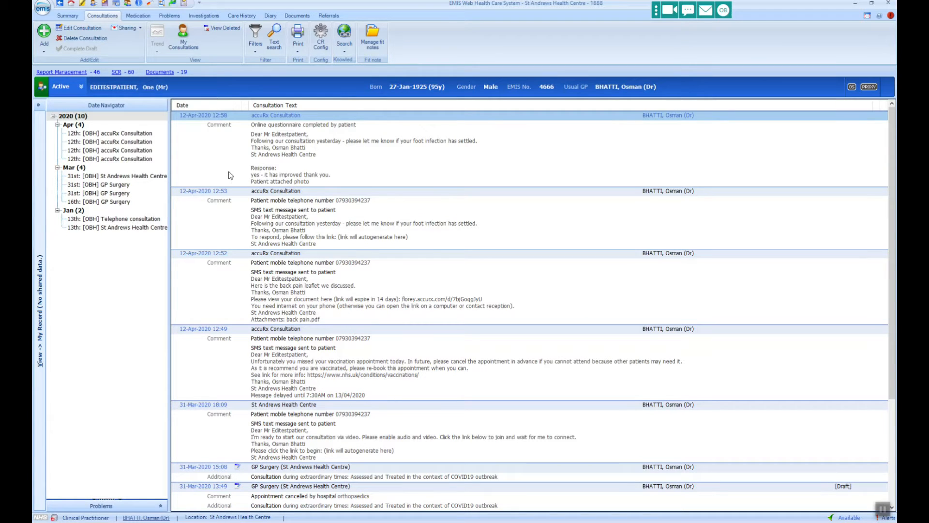
Start a new patient message and insert the NHS.UK 'Back pain' advice found by searching 'back'.
left_click(699, 11)
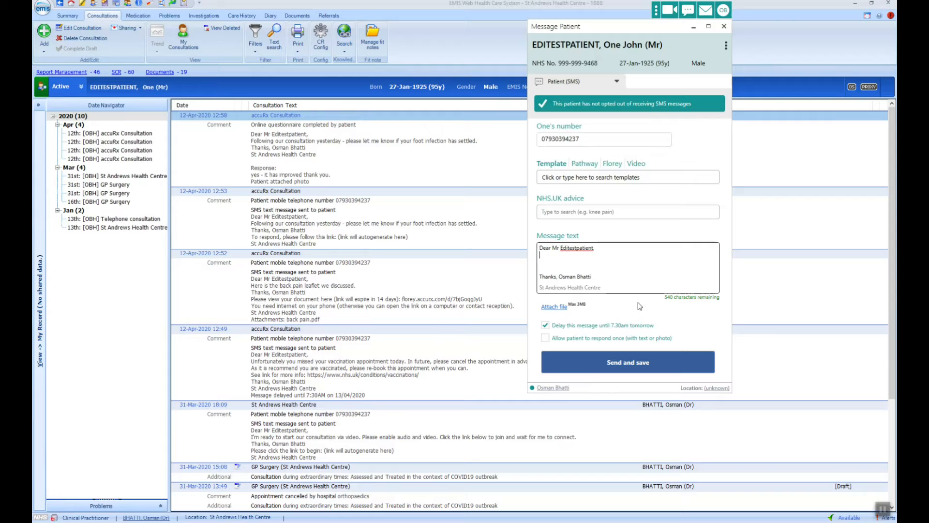
left_click(620, 211)
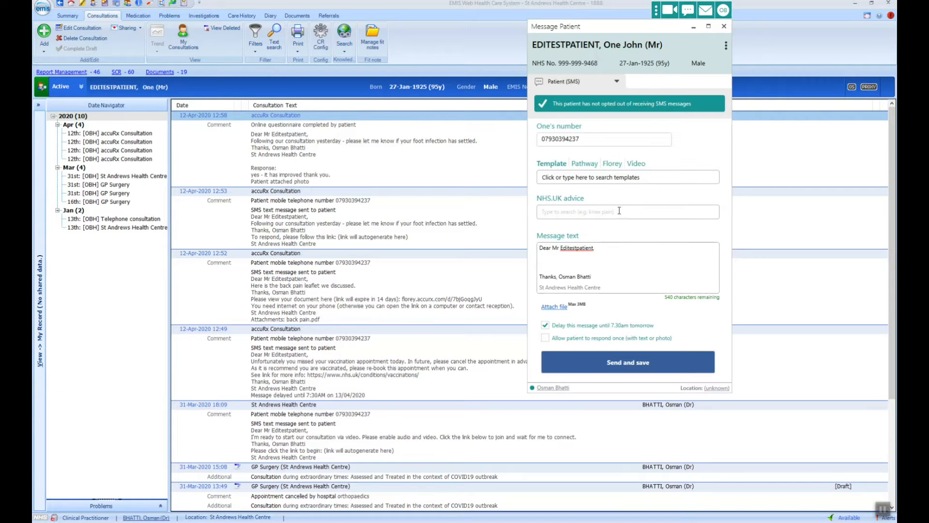
type("back")
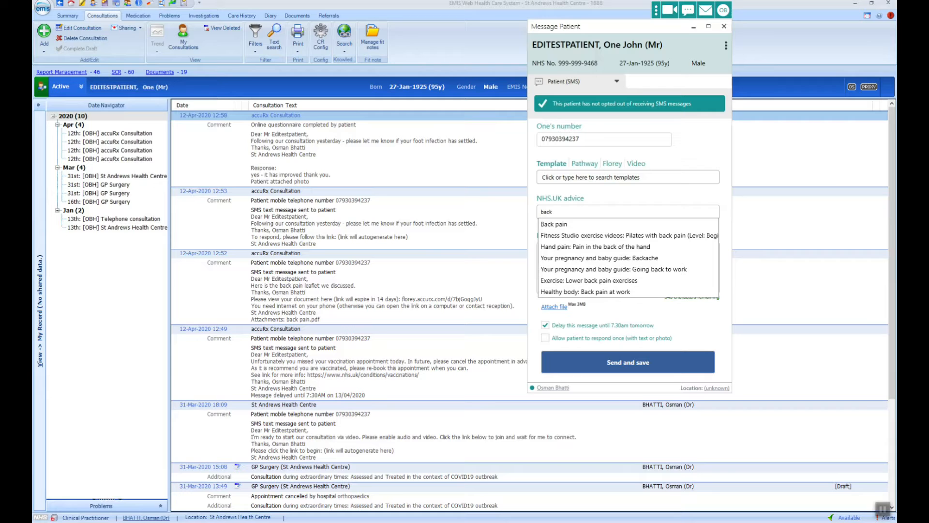
left_click(588, 224)
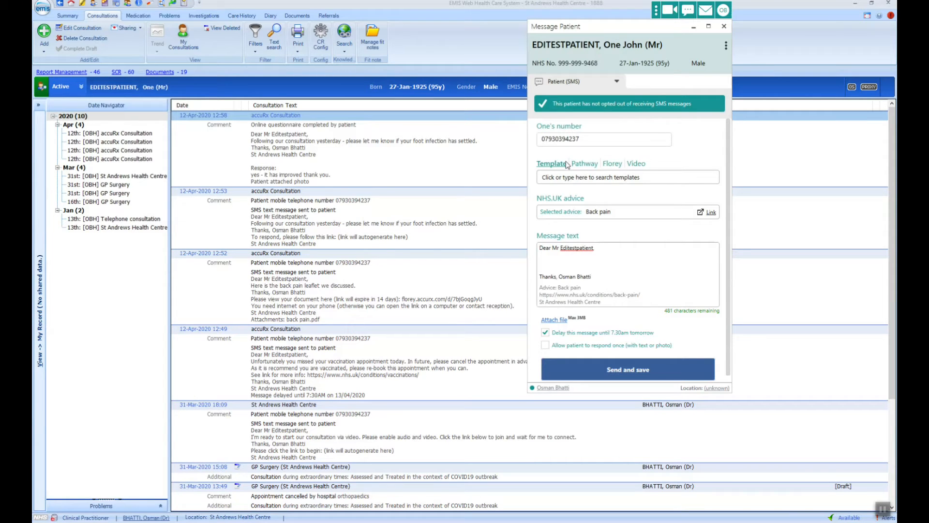
Switch to a message pathway and preview the Home BP monitoring daily pathway.
left_click(583, 168)
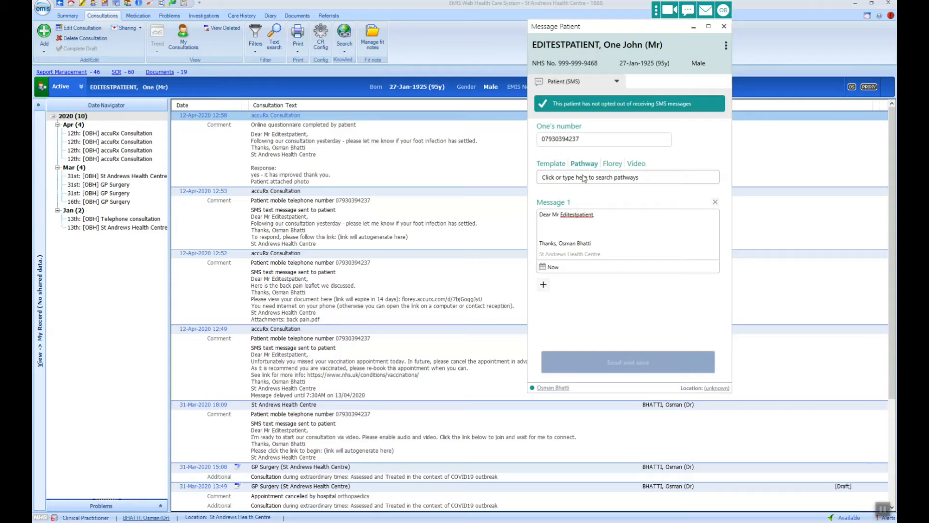
left_click(584, 178)
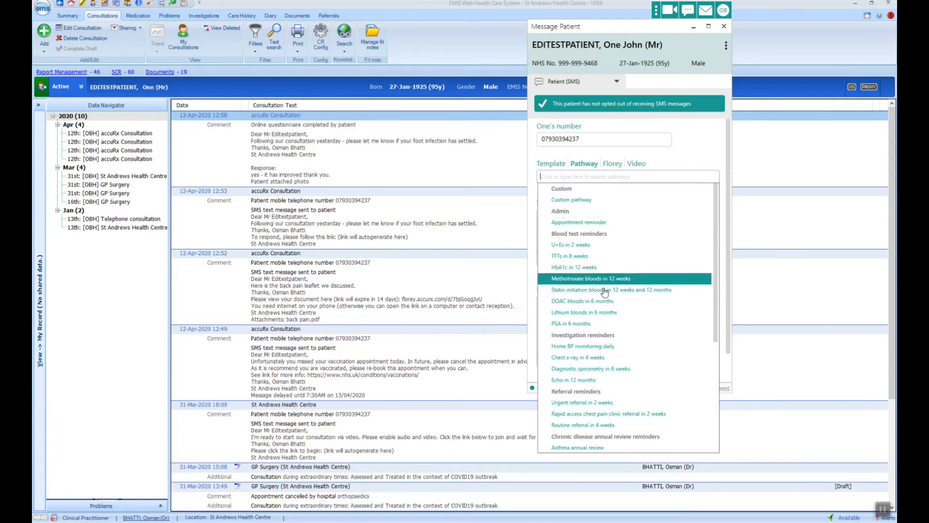
left_click(649, 347)
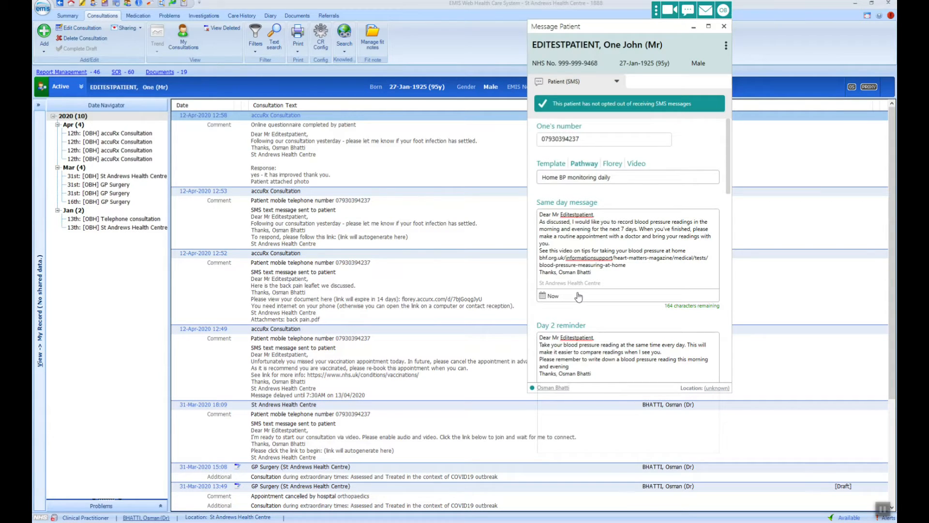
scroll(581, 314, "down", 1)
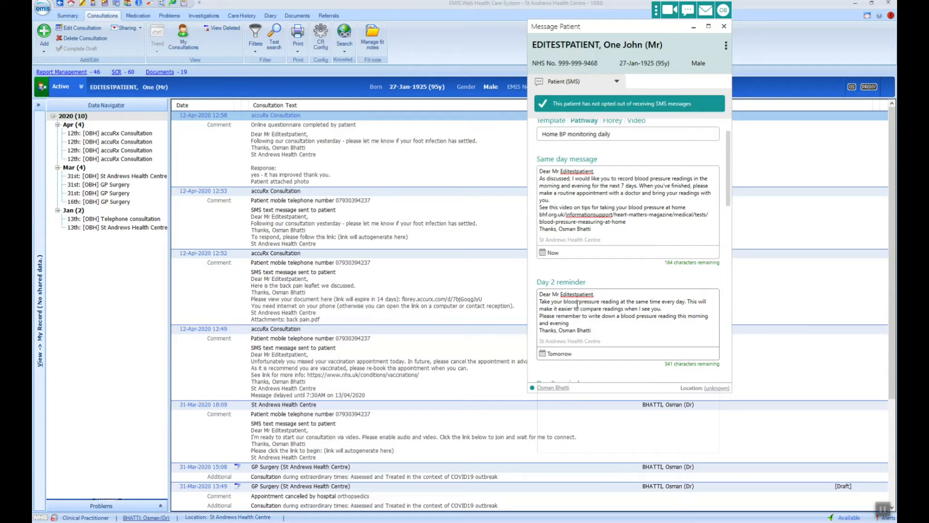
scroll(577, 306, "down", 4)
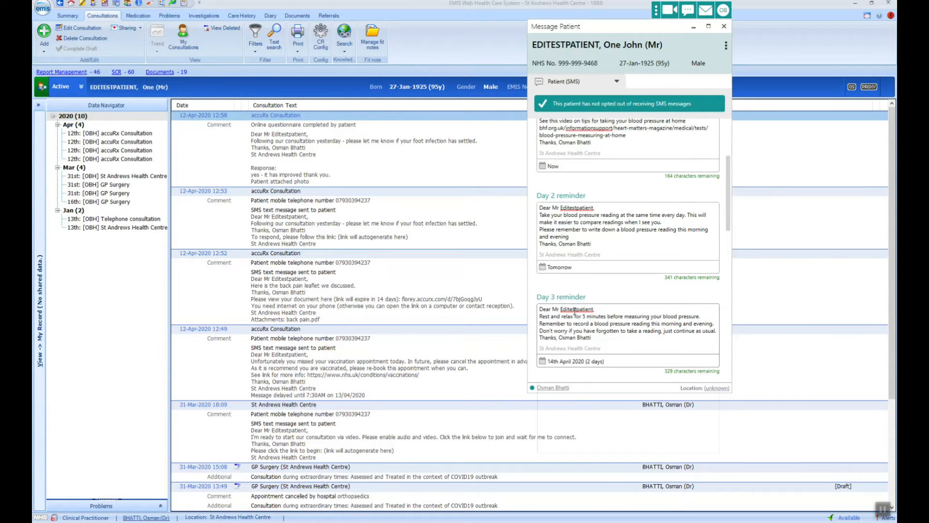
scroll(577, 324, "down", 5)
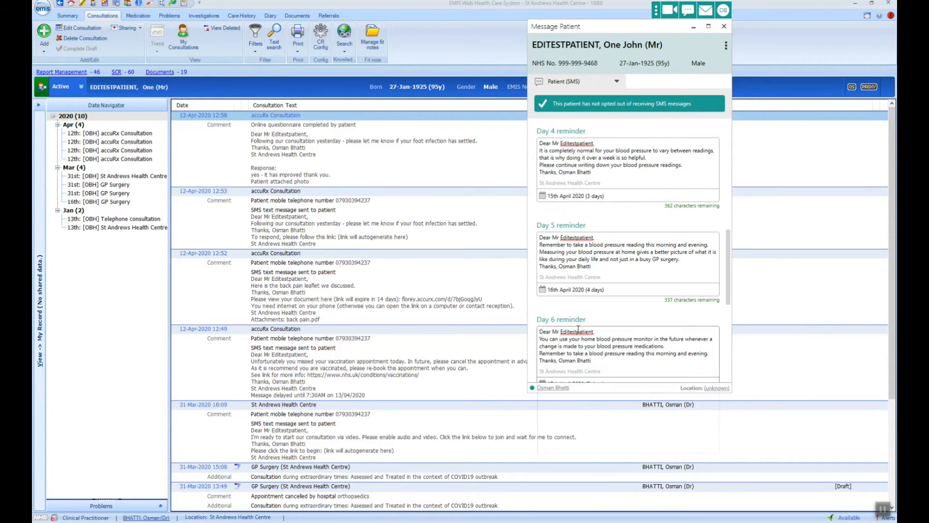
scroll(578, 329, "down", 4)
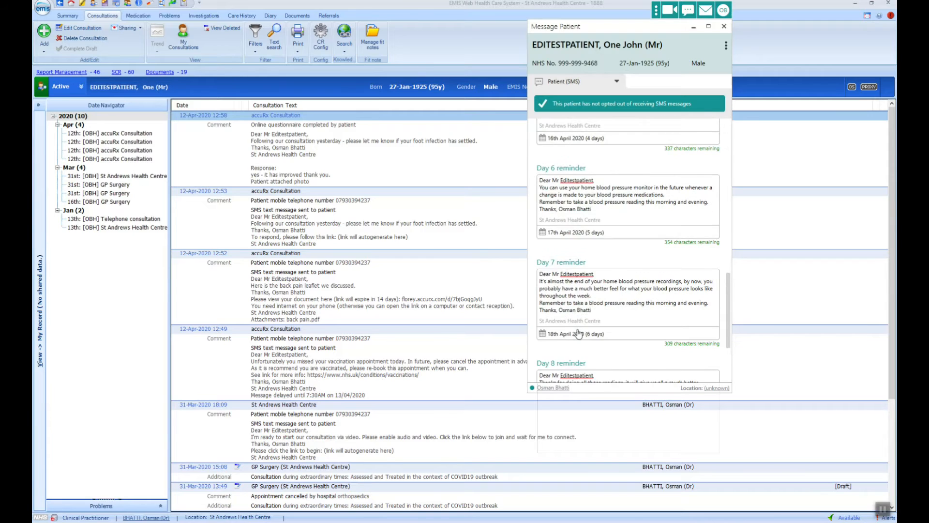
scroll(578, 330, "down", 1)
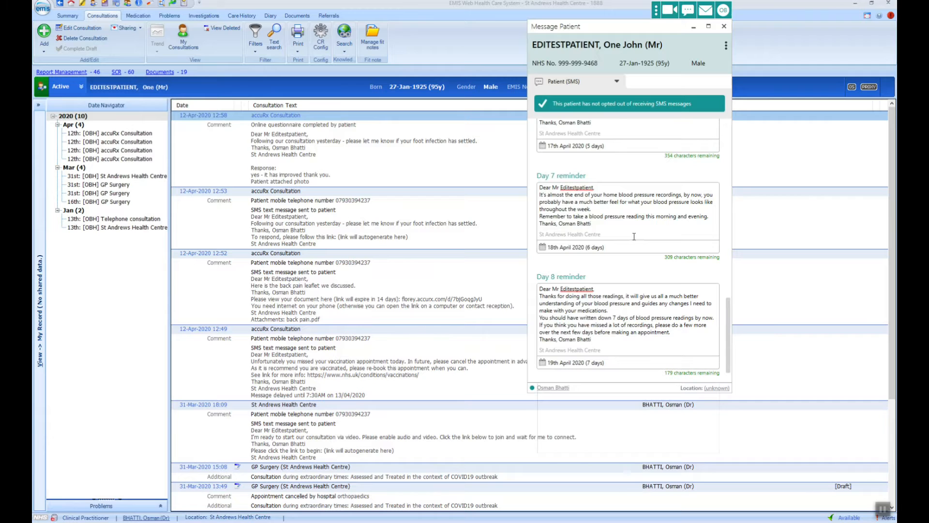
scroll(634, 237, "down", 2)
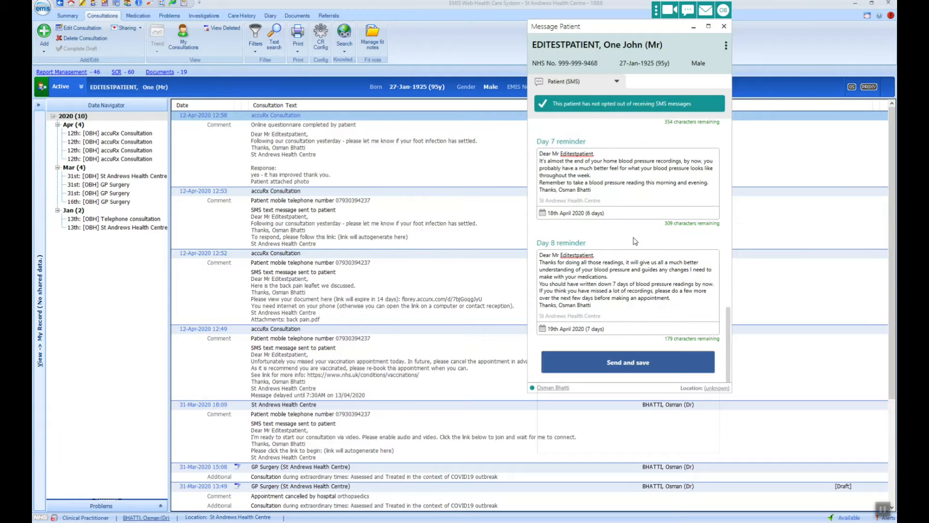
scroll(635, 223, "up", 20)
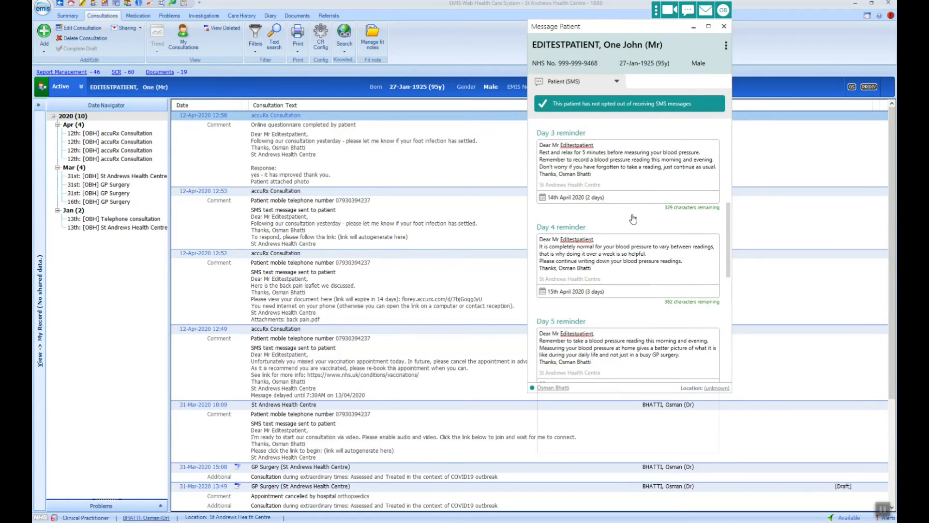
scroll(634, 206, "up", 7)
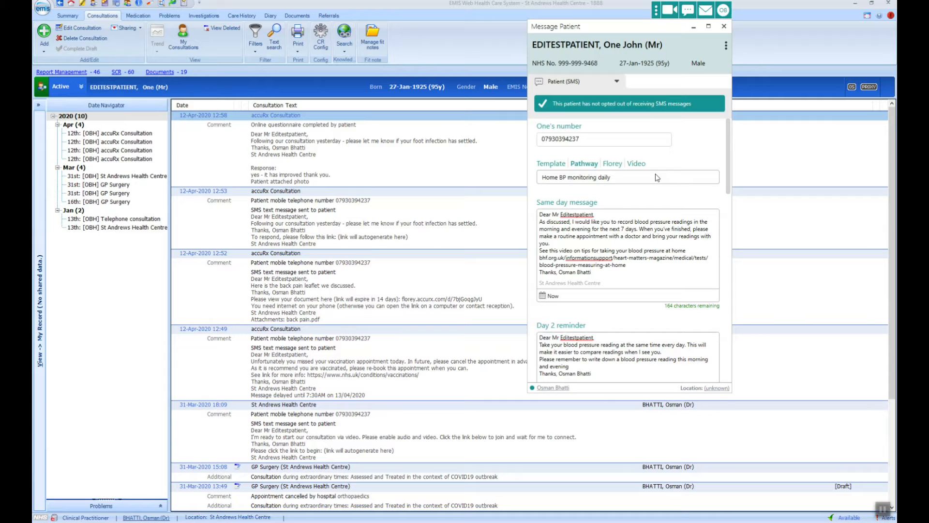
Change to a Custom pathway and add Message 2, checking its send time.
left_click(657, 177)
scroll(647, 193, "up", 5)
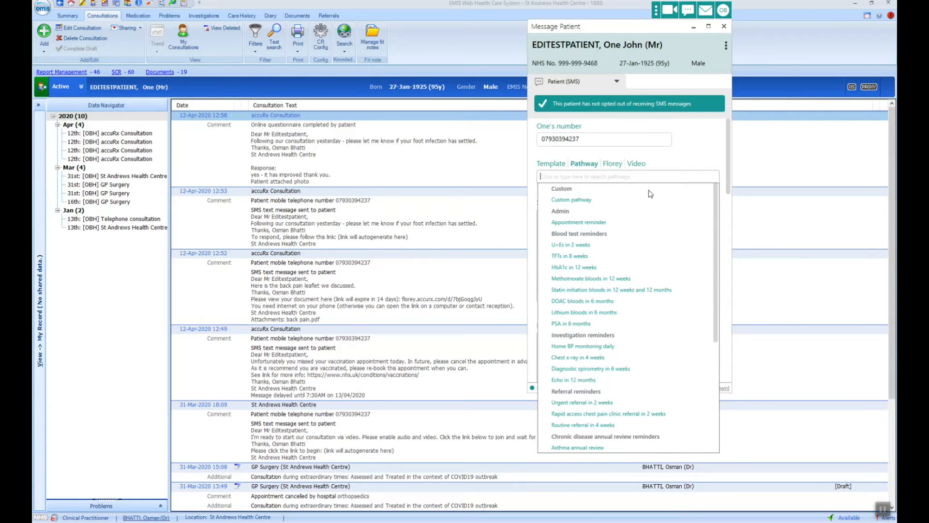
left_click(585, 203)
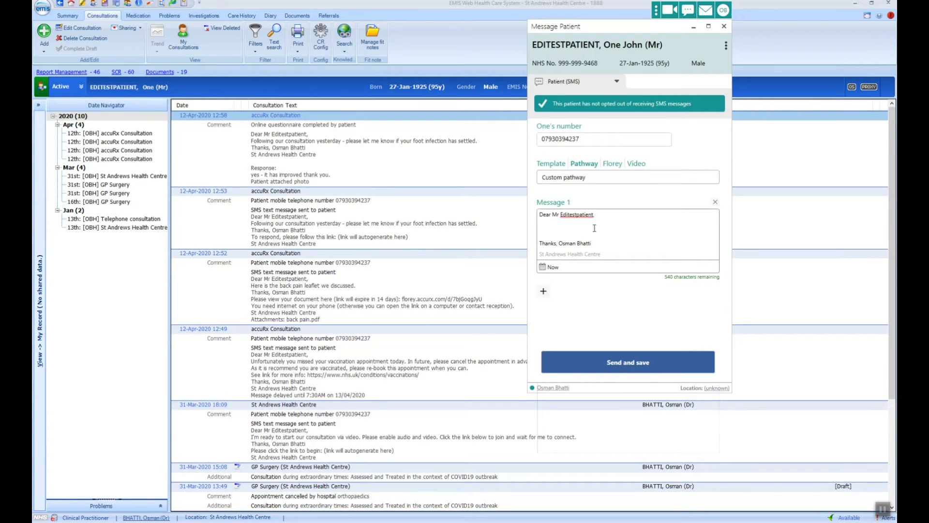
left_click(544, 291)
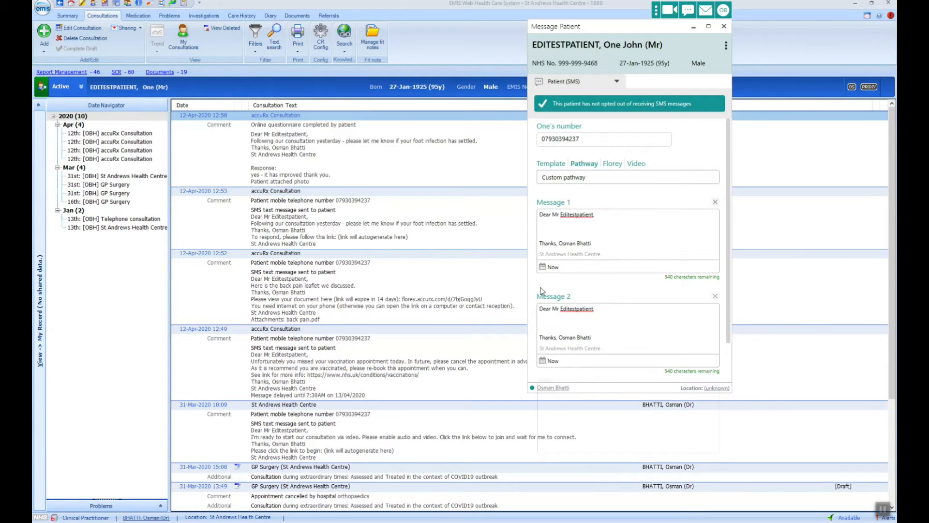
left_click(548, 362)
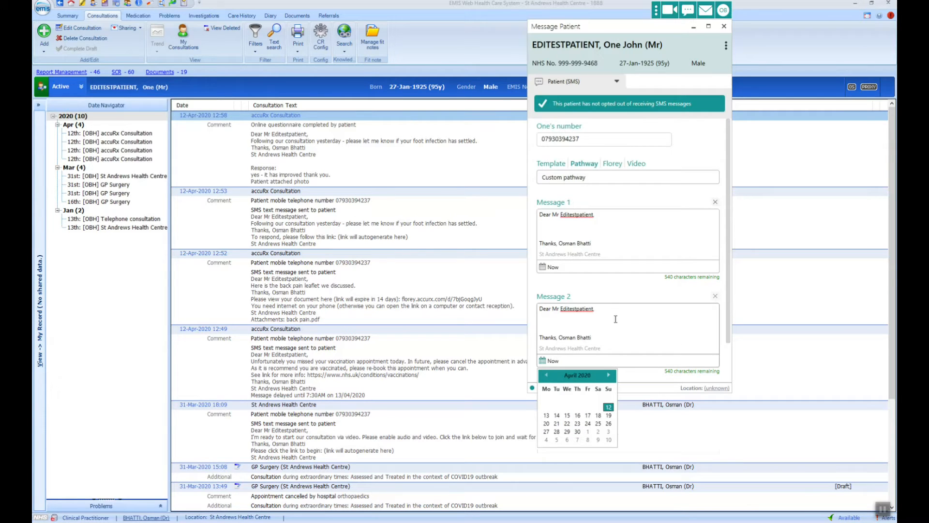
scroll(729, 359, "down", 2)
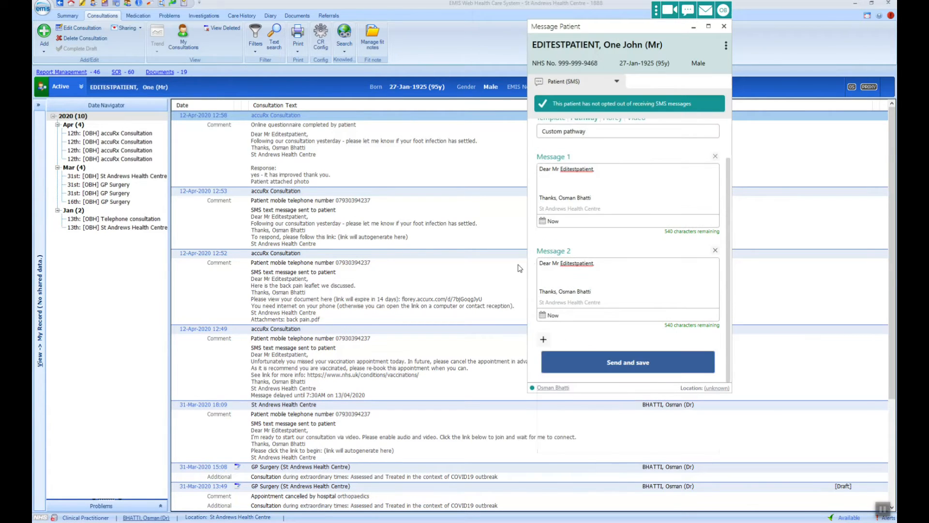
scroll(654, 186, "up", 2)
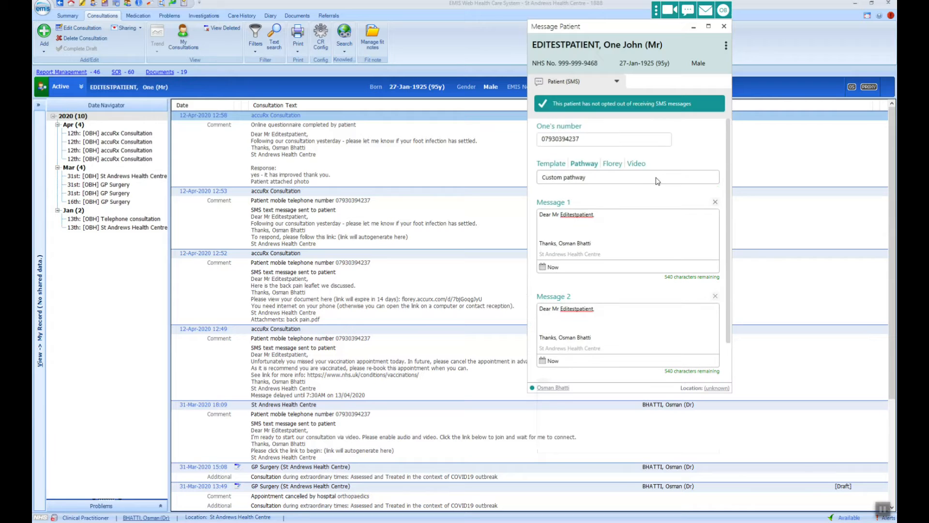
left_click(625, 177)
scroll(630, 320, "down", 4)
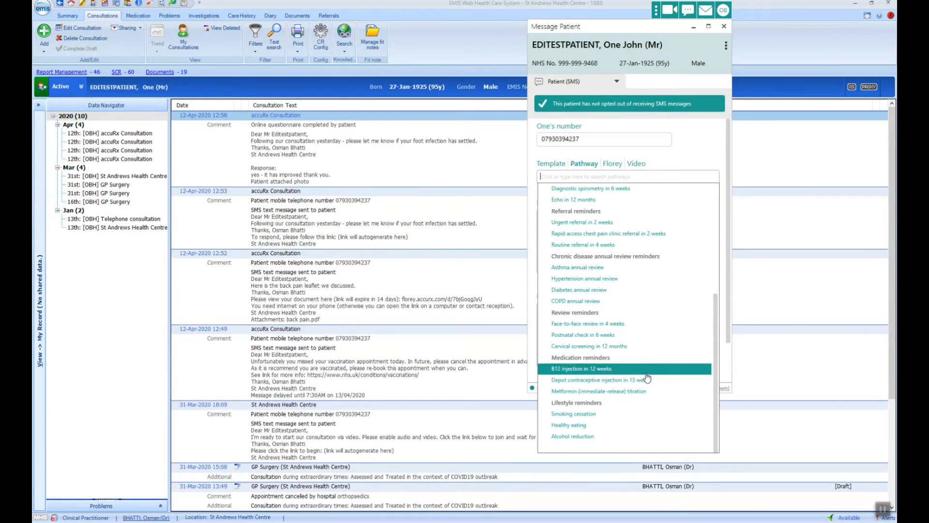
scroll(642, 339, "up", 4)
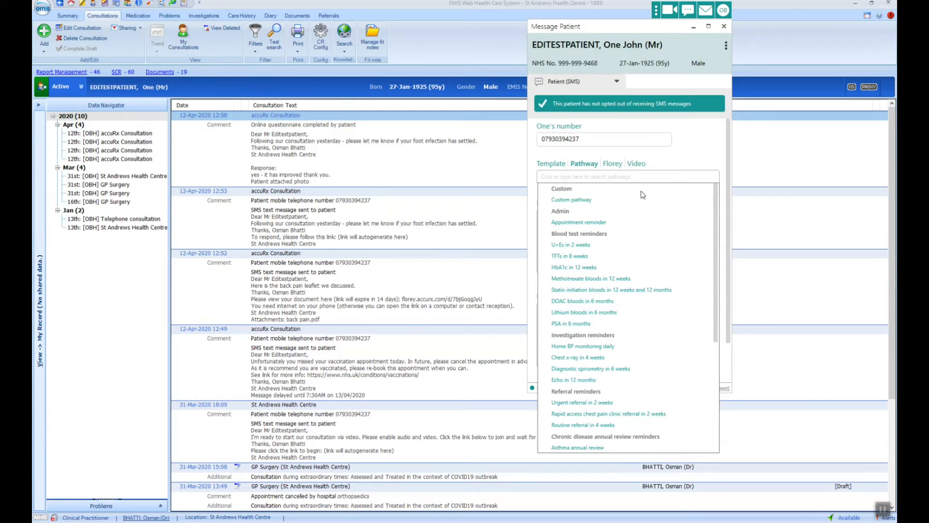
left_click(656, 163)
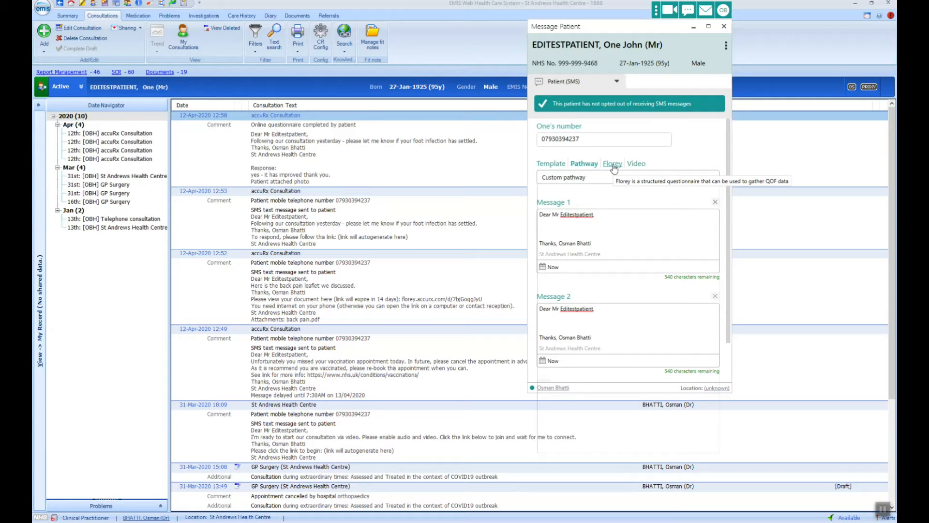
Choose the Florey Asthma Questionnaire and untick 'Delay this message' so it sends now.
left_click(613, 165)
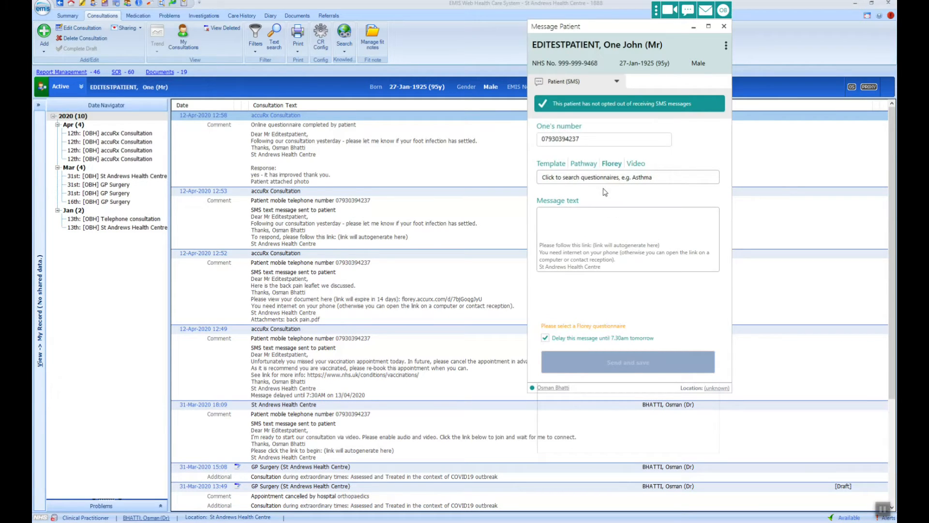
left_click(575, 178)
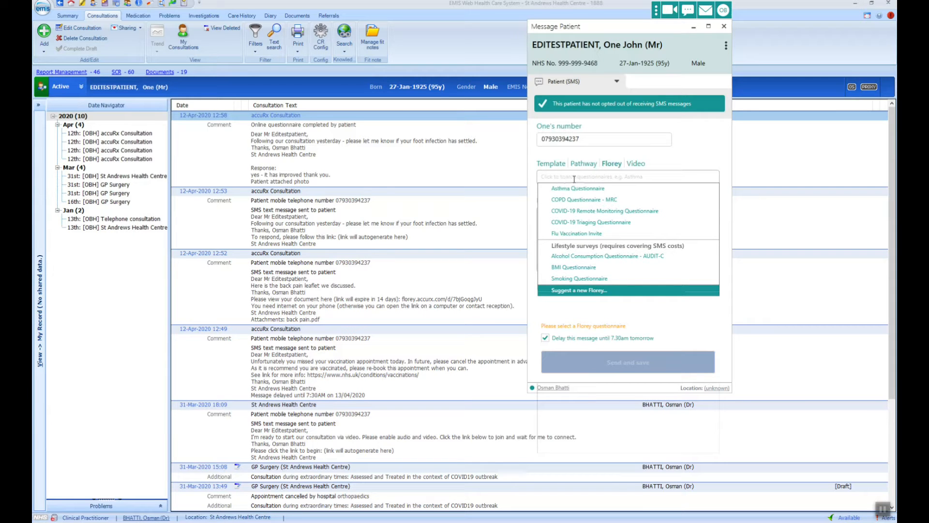
left_click(654, 189)
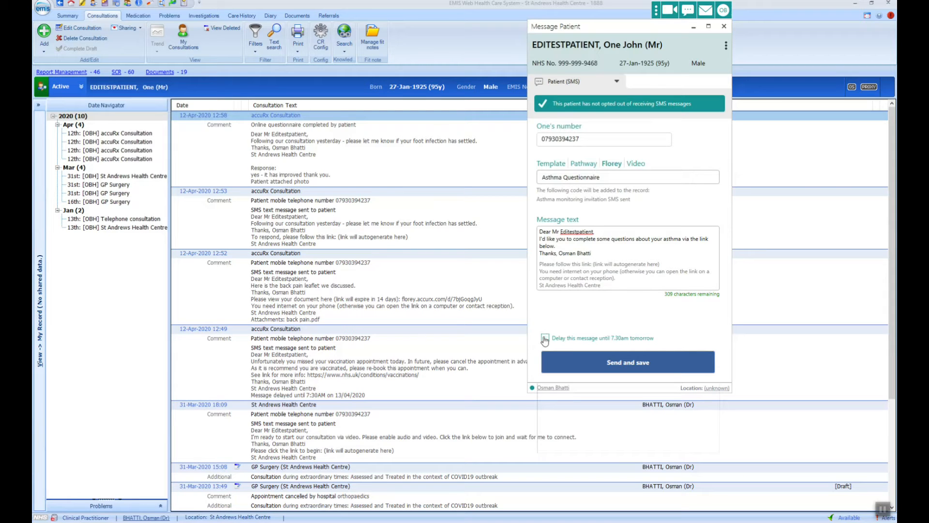
left_click(585, 363)
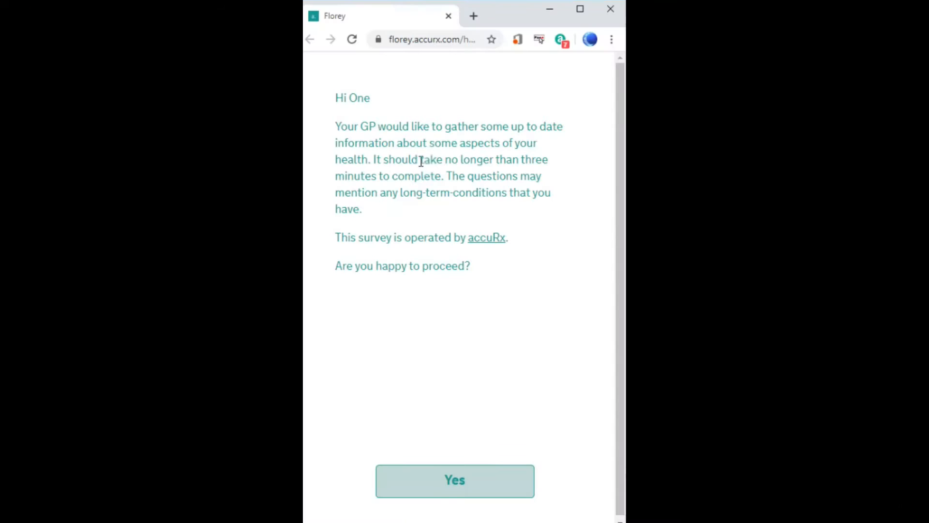
Agree to start and confirm date of birth as day 2, month 0, year 1925.
left_click(466, 486)
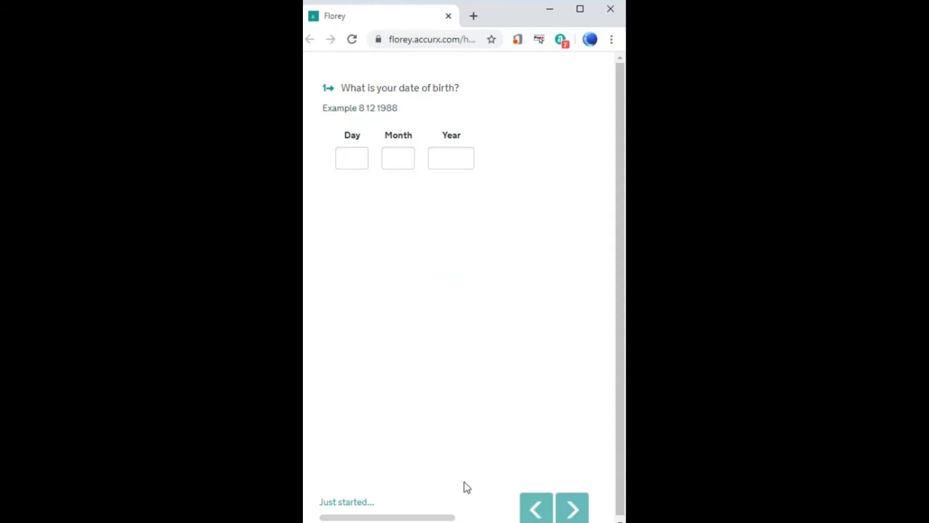
left_click(347, 160)
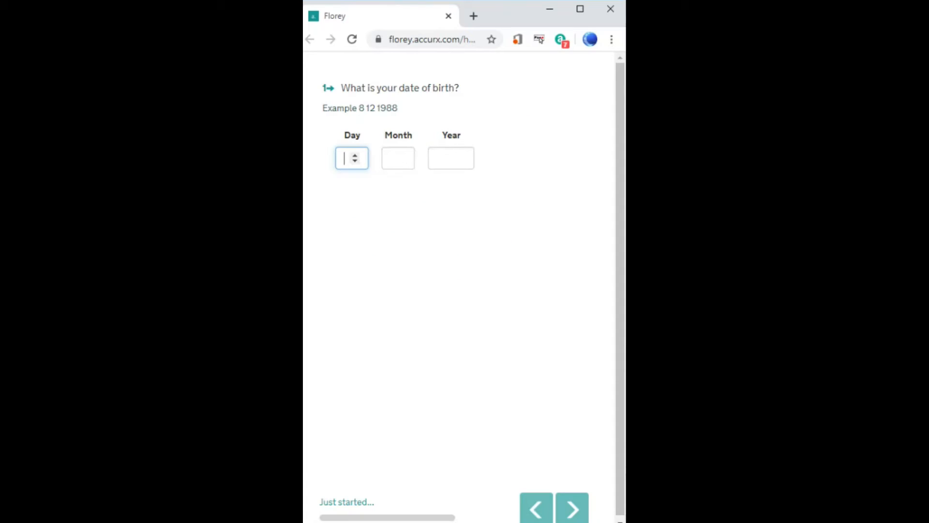
type("2")
key("Tab")
type("0")
key("Tab")
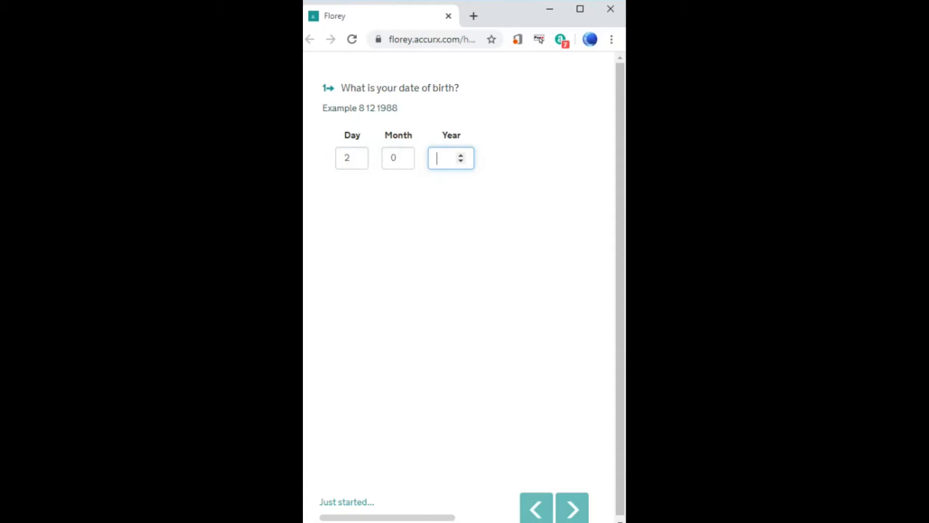
type("1925")
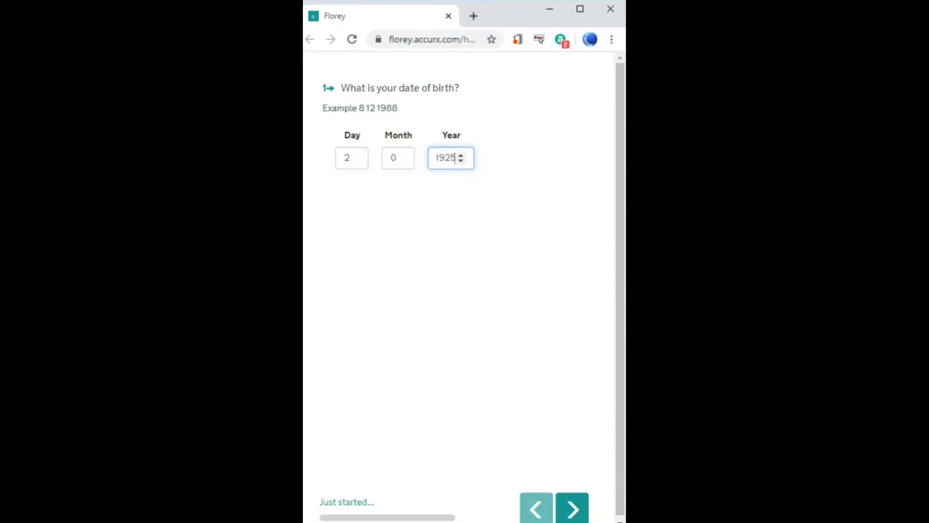
left_click(572, 507)
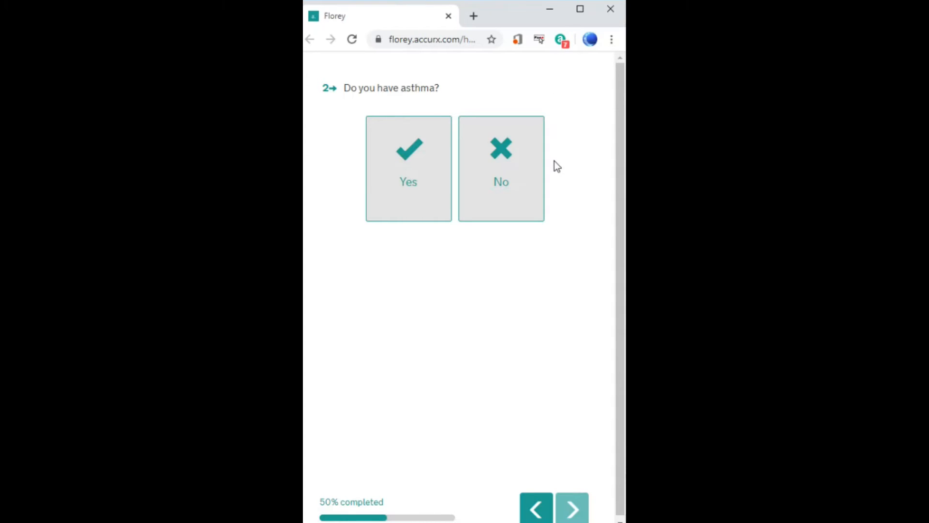
Answer yes to asthma, 1 to 2 times per month, Never at night, 1 to 2 times for activity limits.
left_click(409, 181)
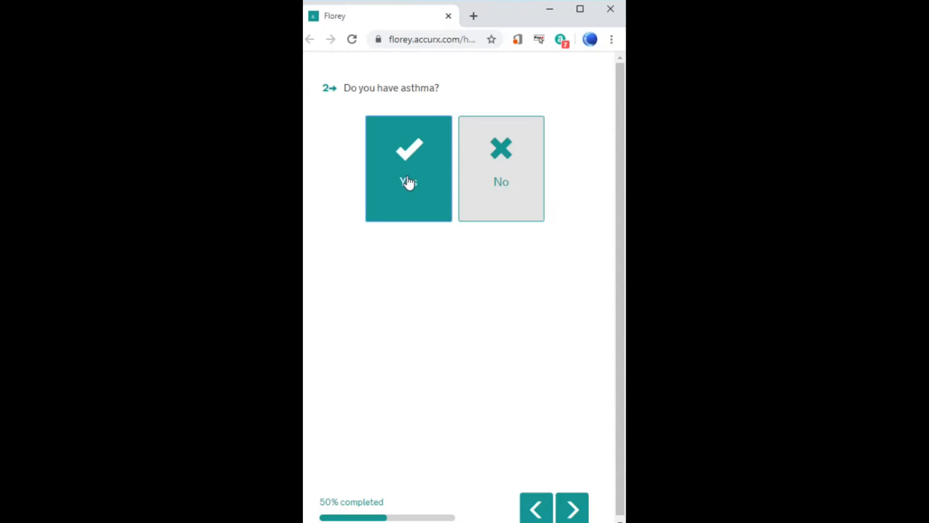
left_click(582, 517)
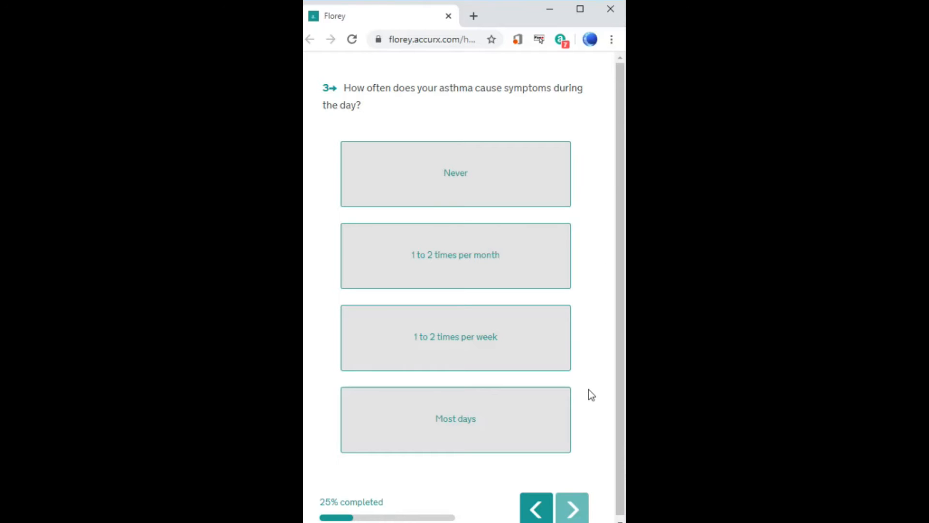
left_click(540, 269)
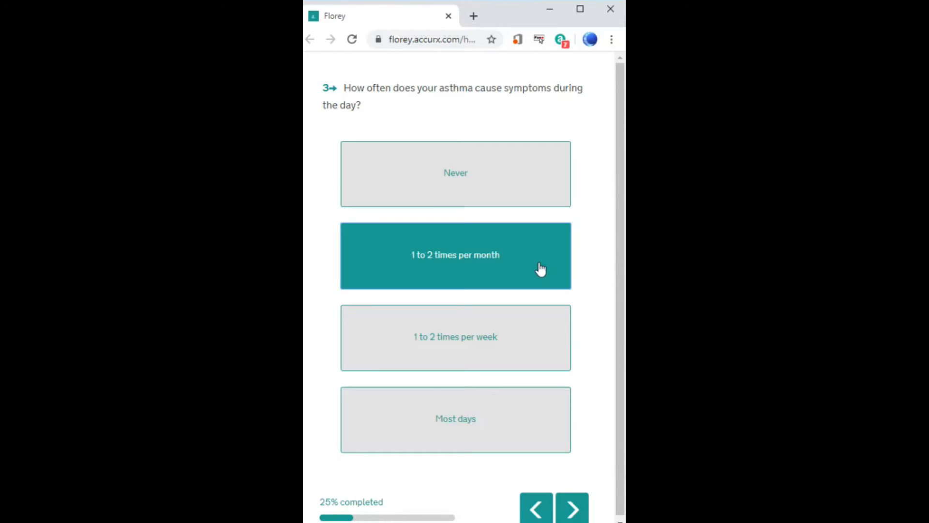
left_click(571, 509)
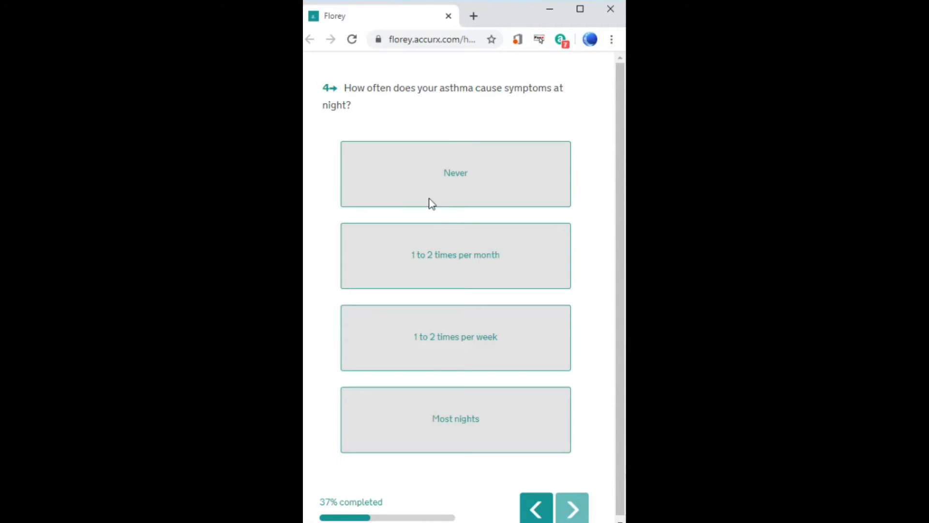
left_click(426, 176)
left_click(569, 510)
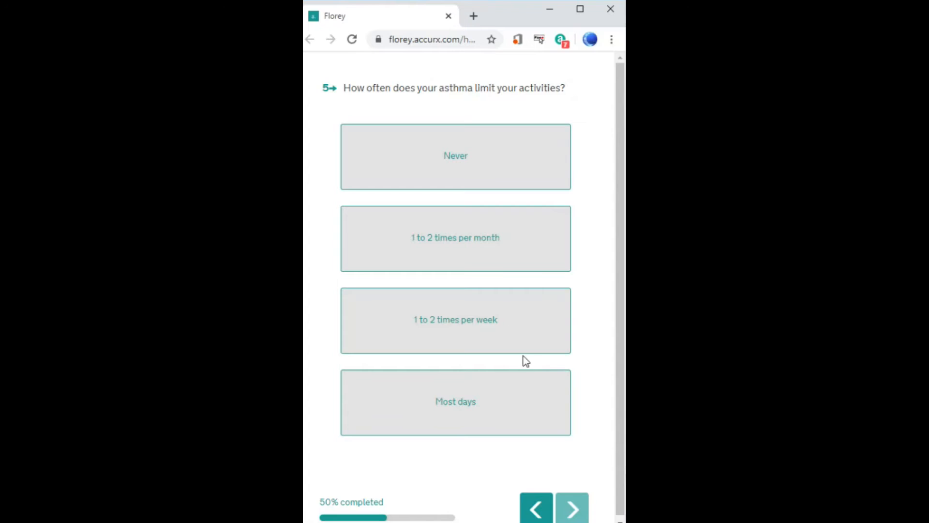
left_click(495, 241)
left_click(576, 513)
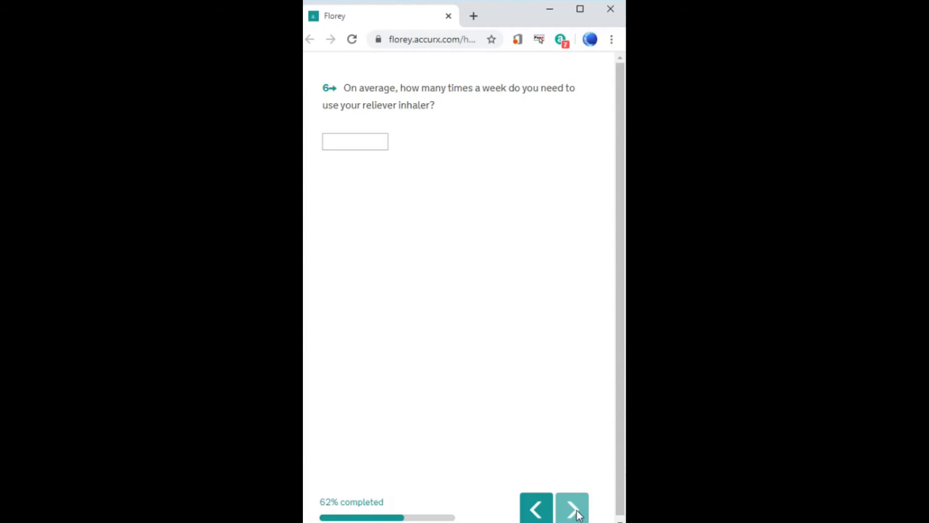
Enter 1 weekly reliever use, 'not currently' for further information, Never smoked, then submit.
left_click(368, 141)
type("1")
left_click(572, 508)
left_click(462, 175)
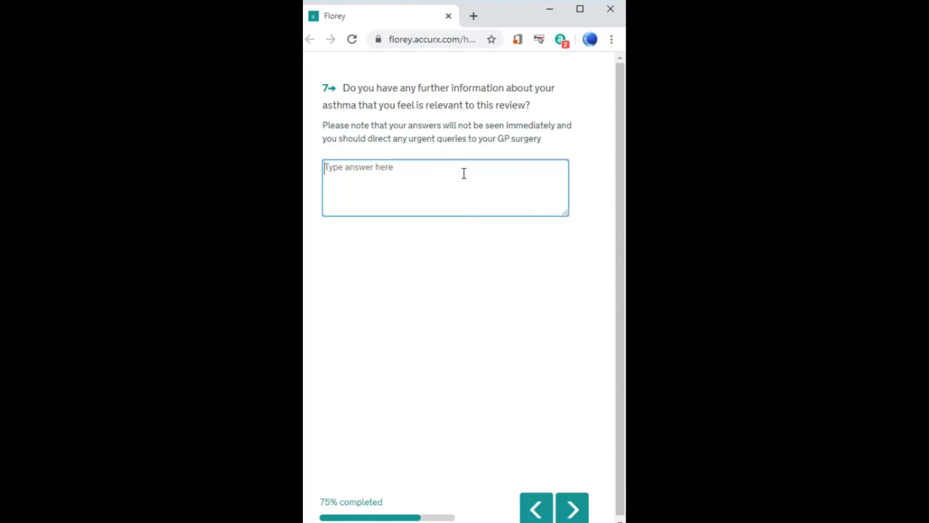
type("not currently")
left_click(571, 509)
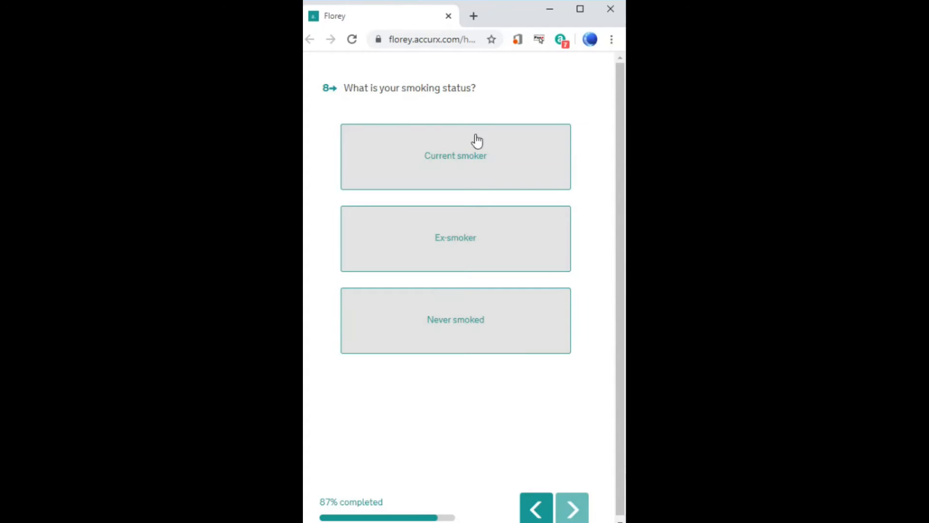
left_click(477, 317)
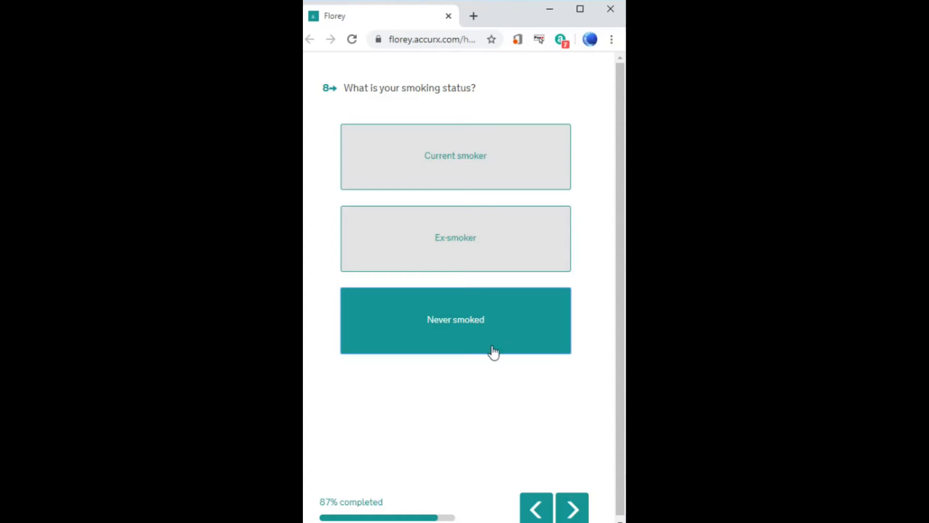
left_click(583, 516)
left_click(482, 491)
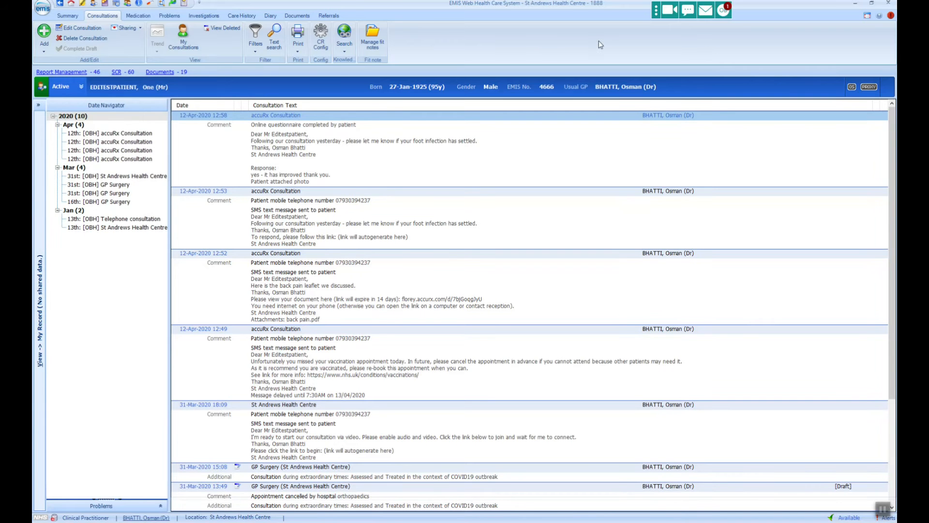
Open the Asthma Team thread, save the asthma responses to the record, and close the thread.
left_click(723, 11)
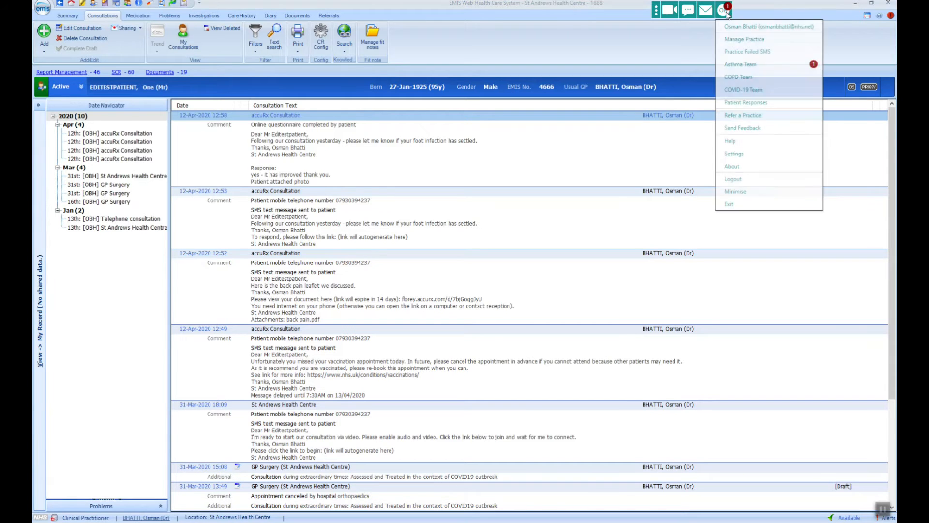
left_click(769, 65)
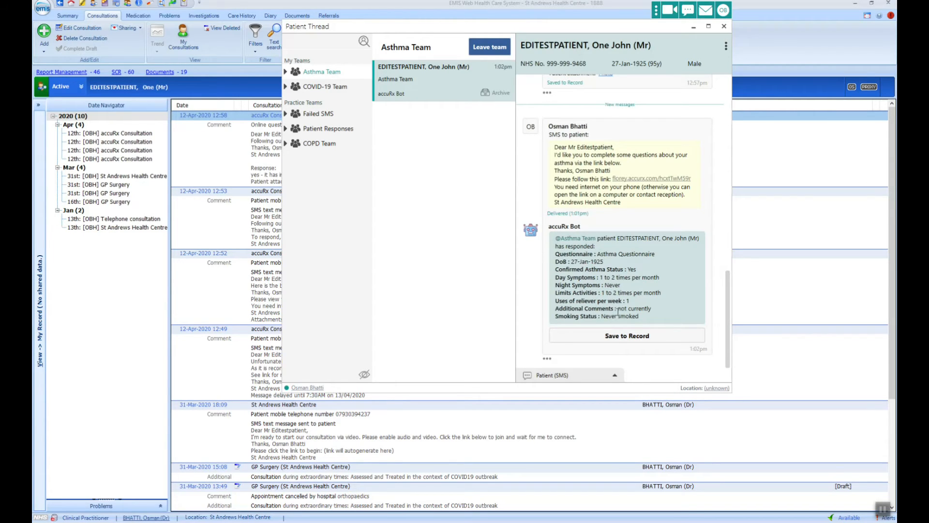
left_click(636, 338)
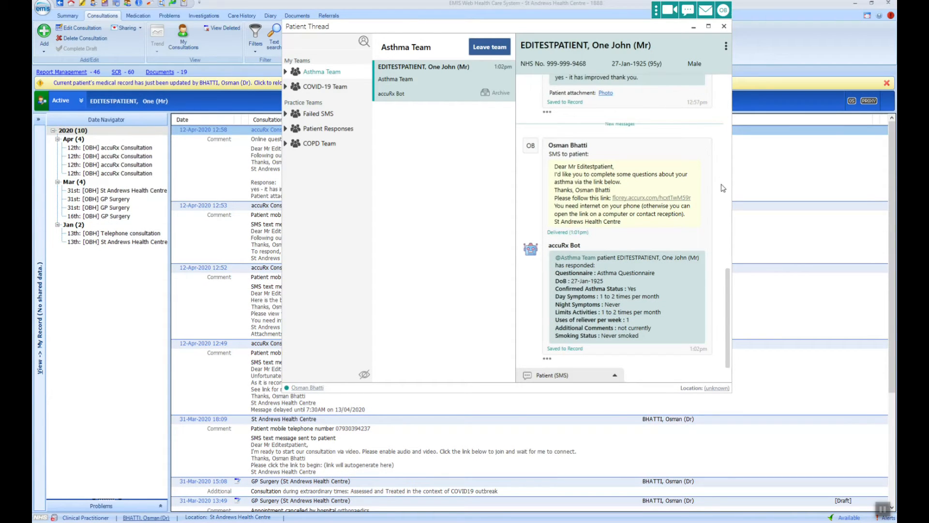
left_click(724, 26)
left_click(262, 83)
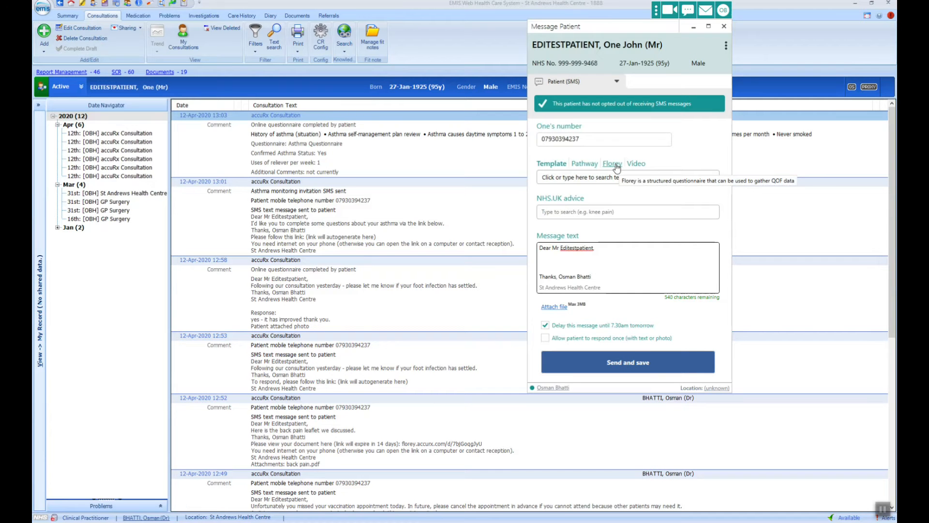
Pick the Florey COVID-19 Triaging Questionnaire, untick the 7.30am delay, and send and save it.
left_click(617, 167)
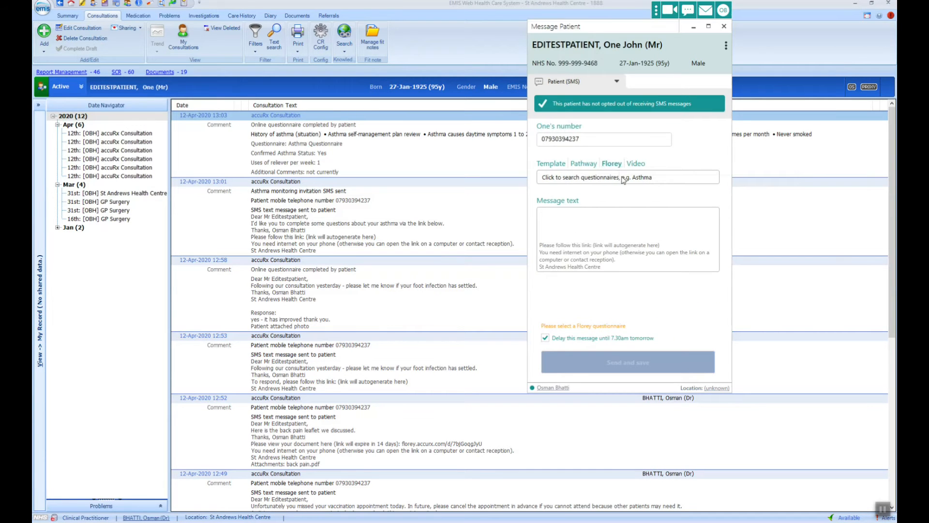
left_click(623, 178)
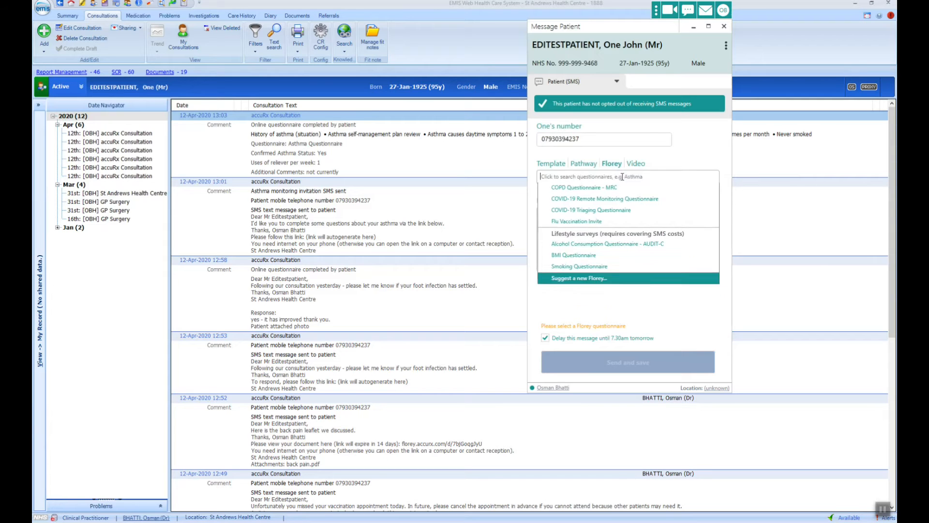
left_click(639, 224)
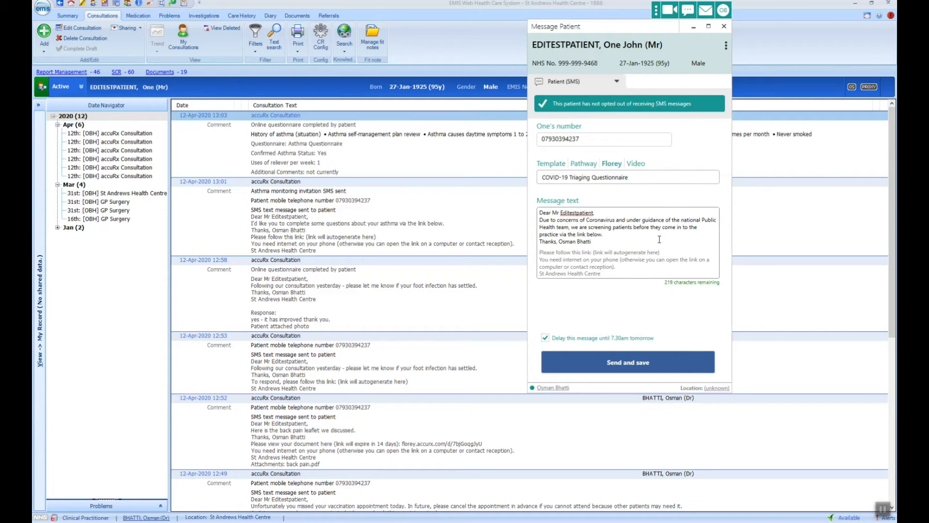
left_click(649, 338)
left_click(642, 362)
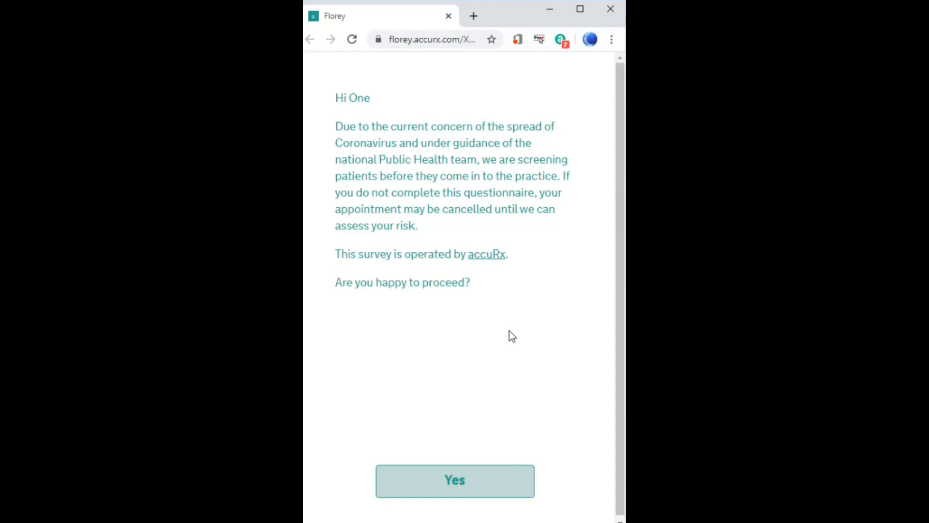
Agree to start the questionnaire and enter the patient's date of birth.
left_click(500, 488)
left_click(344, 157)
type("2")
key("Tab")
type("0")
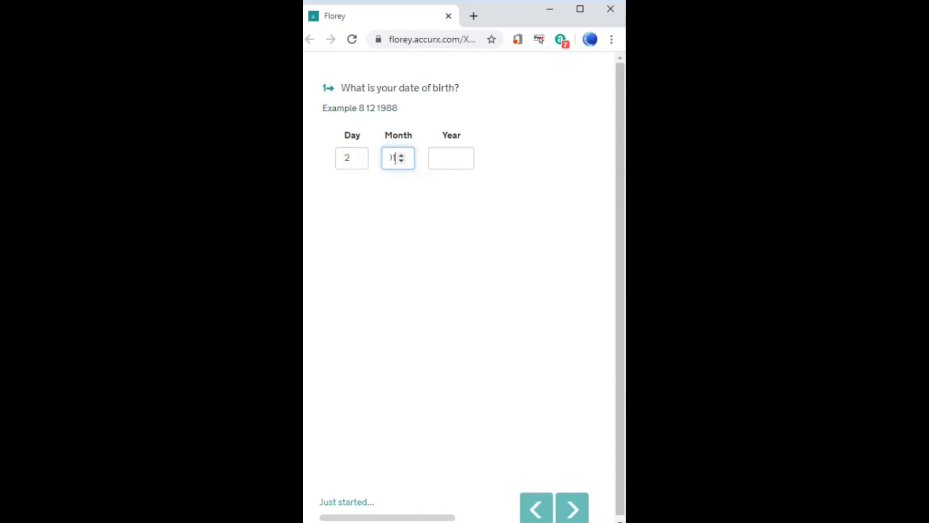
key("Tab")
type("1925")
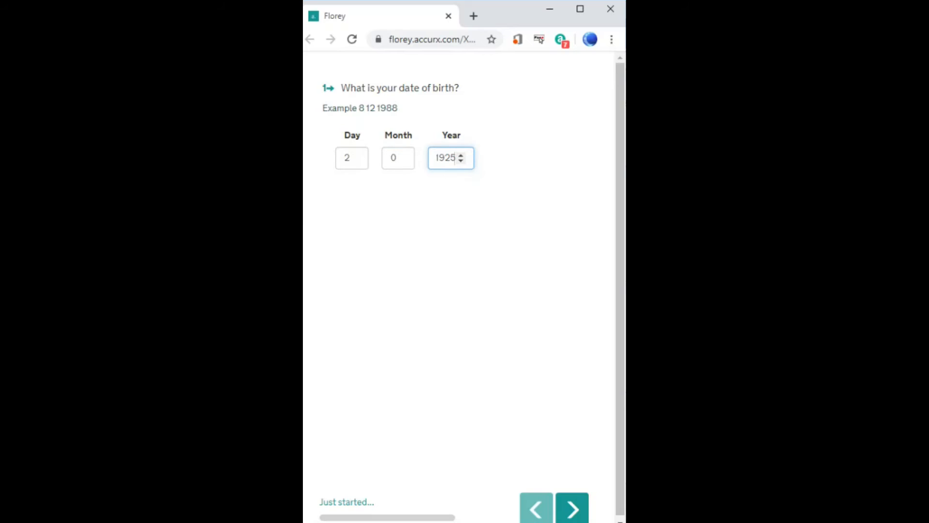
left_click(573, 508)
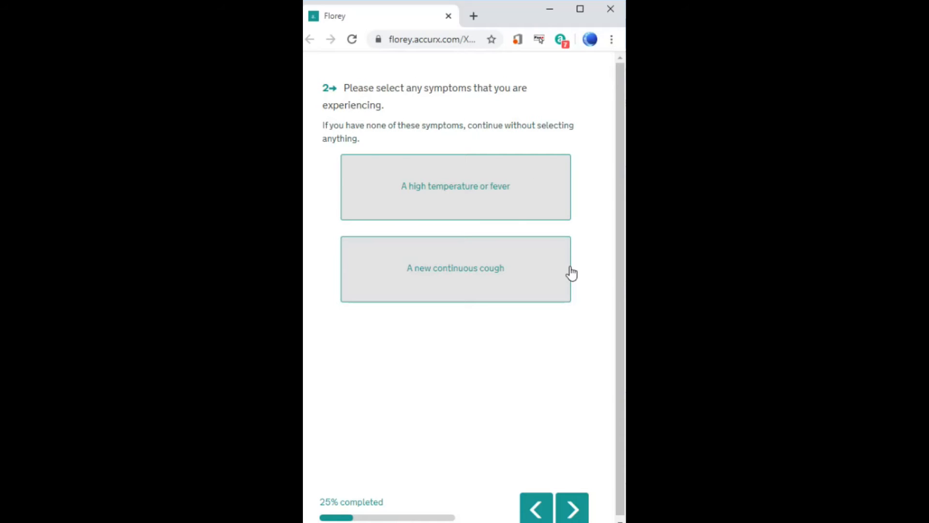
Report only a new continuous cough, answer No to illness, household and travel questions, and submit.
left_click(509, 283)
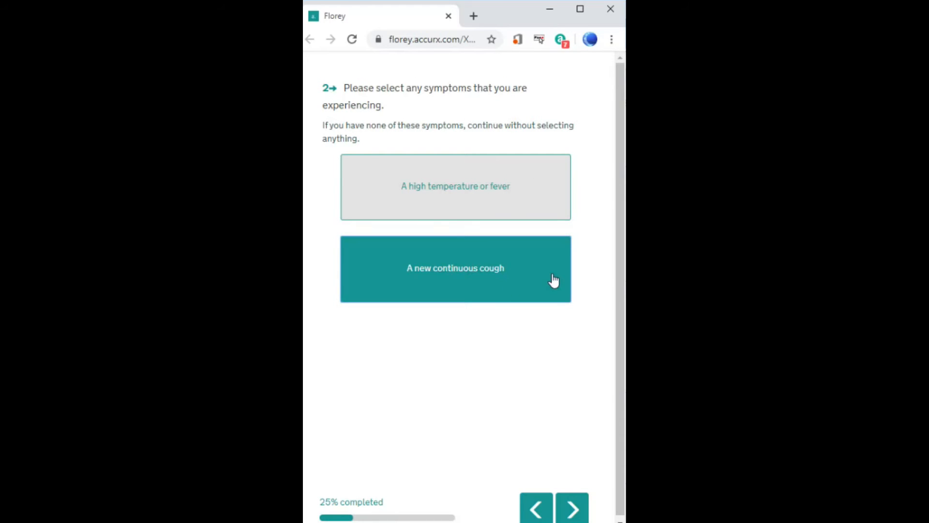
left_click(572, 509)
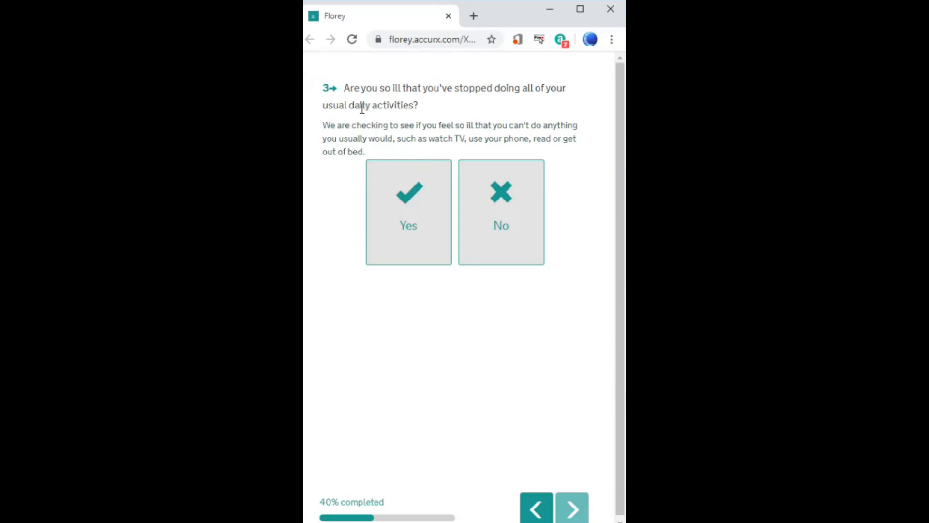
left_click(497, 214)
left_click(575, 508)
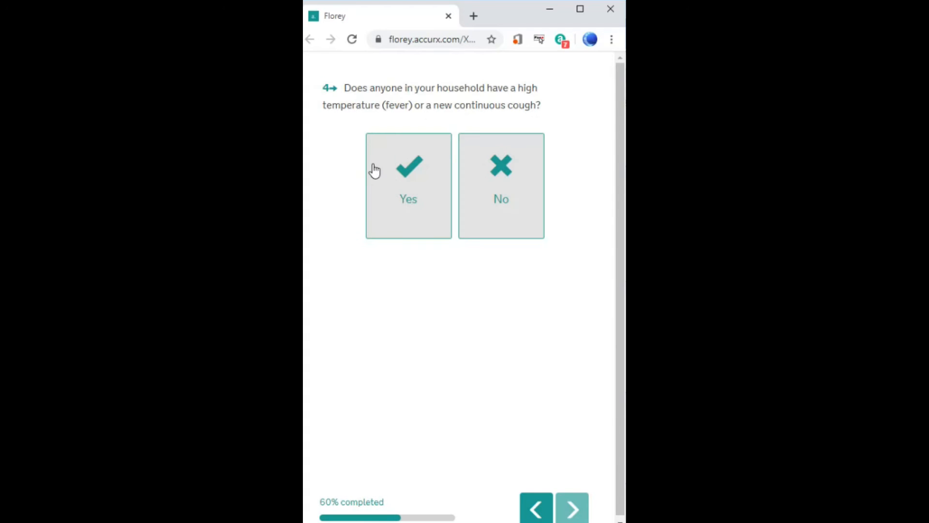
left_click(511, 185)
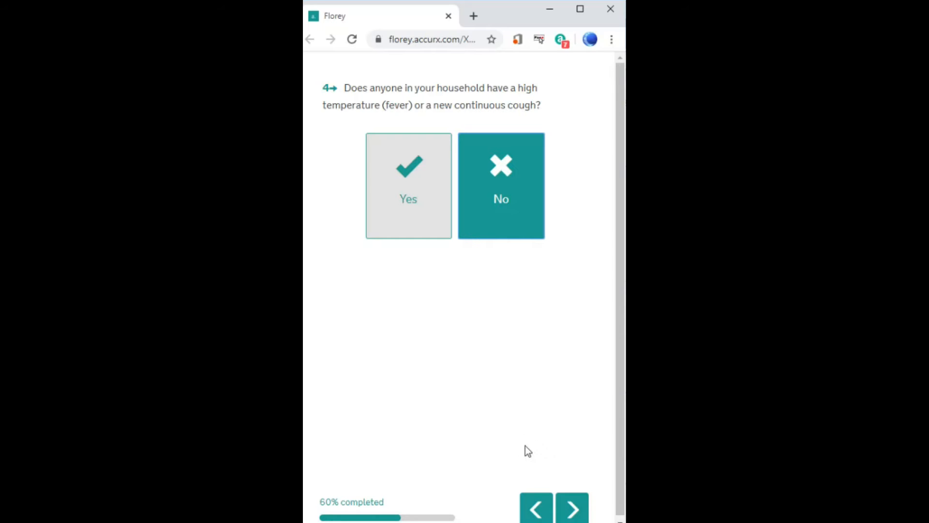
left_click(580, 509)
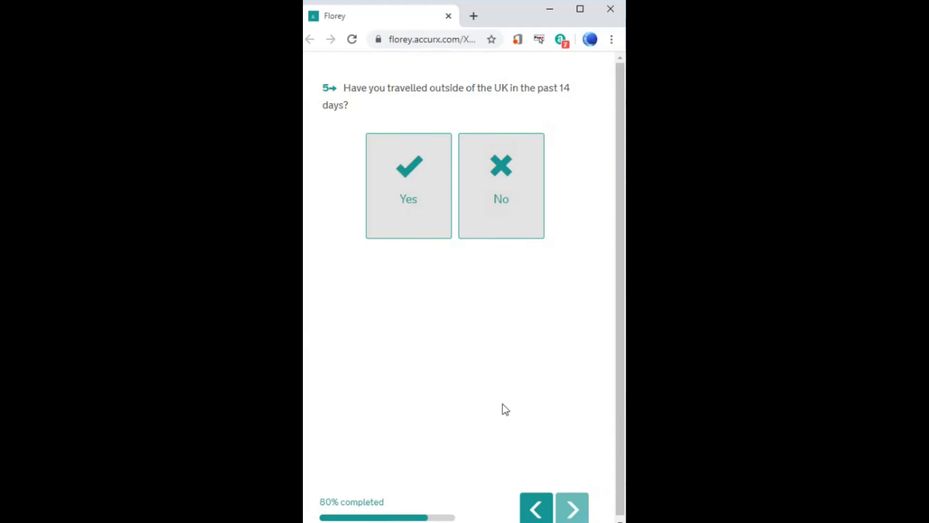
left_click(495, 222)
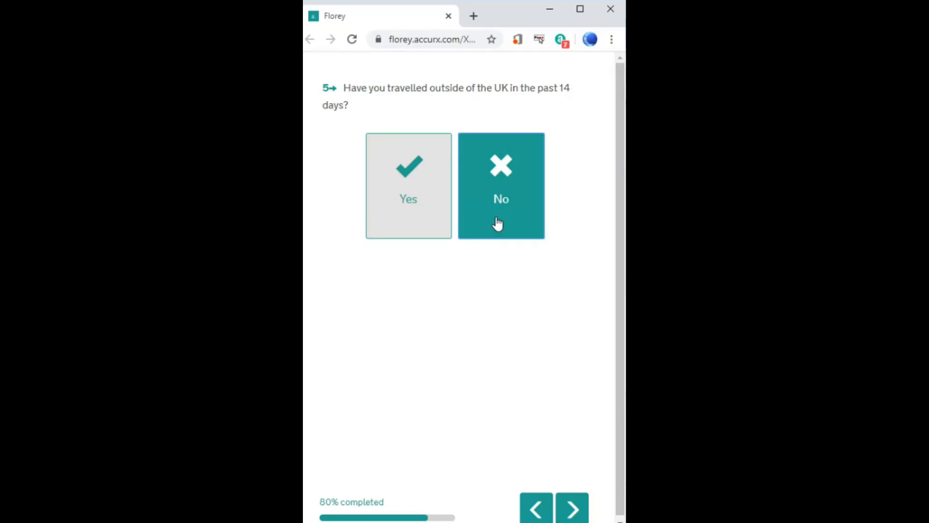
left_click(572, 511)
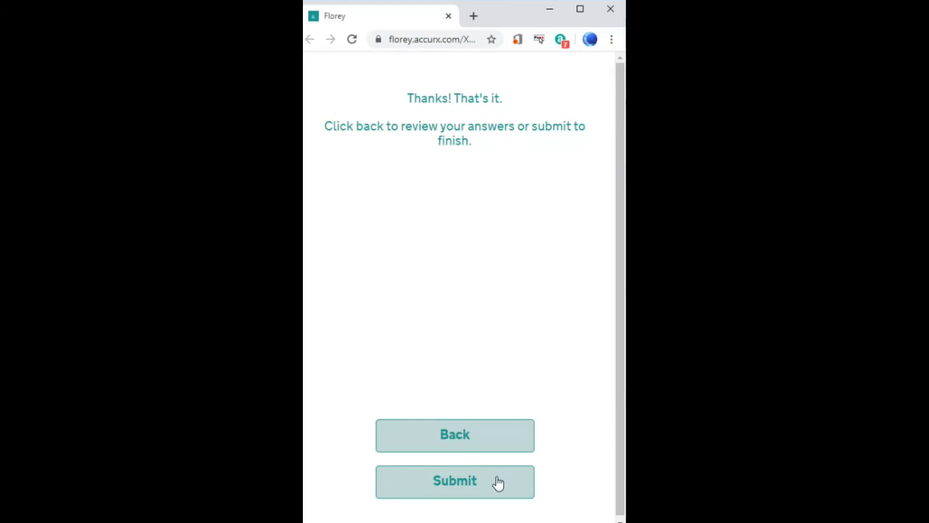
left_click(496, 480)
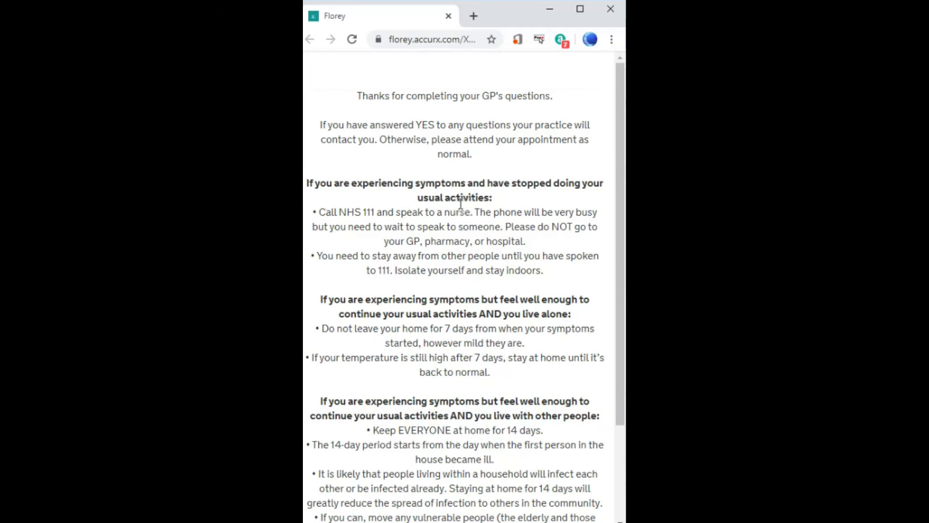
scroll(468, 224, "down", 3)
scroll(470, 275, "up", 2)
scroll(451, 243, "down", 2)
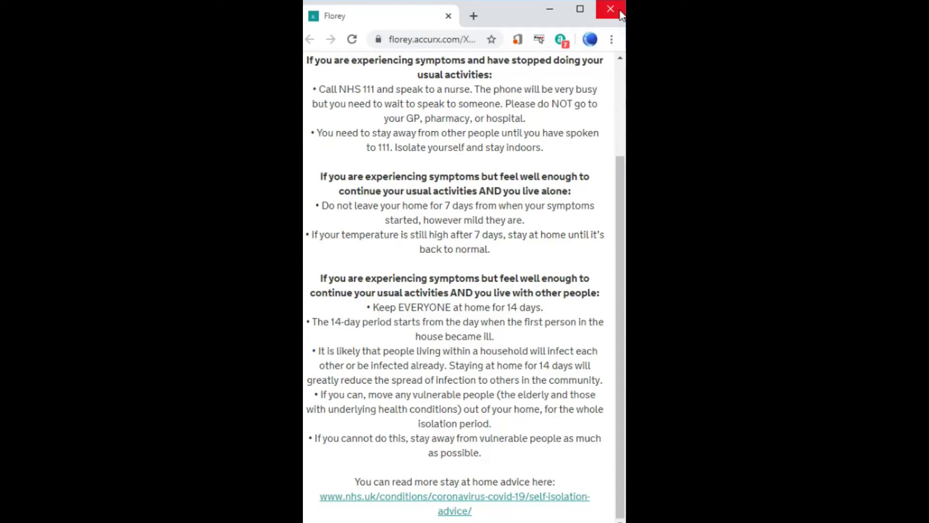
Save the COVID-19 Team thread's questionnaire responses to the patient record and reload the record.
left_click(611, 10)
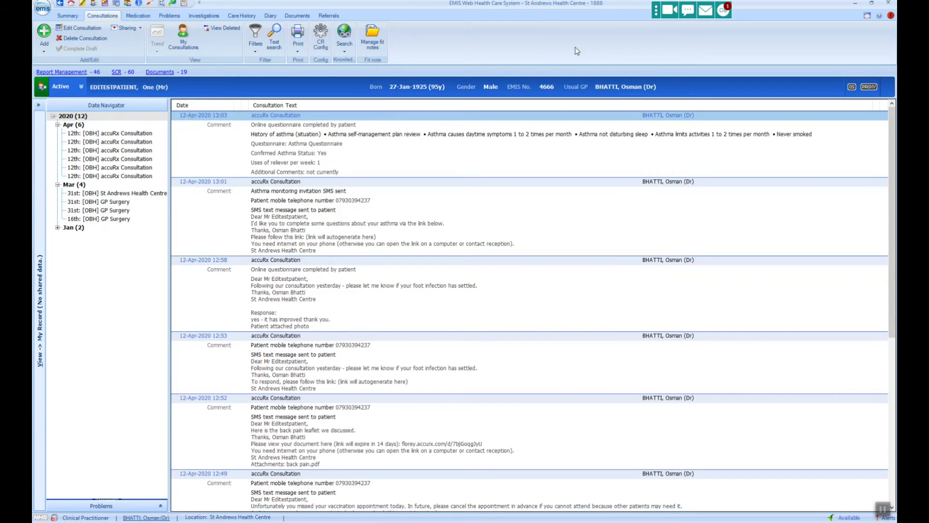
left_click(732, 13)
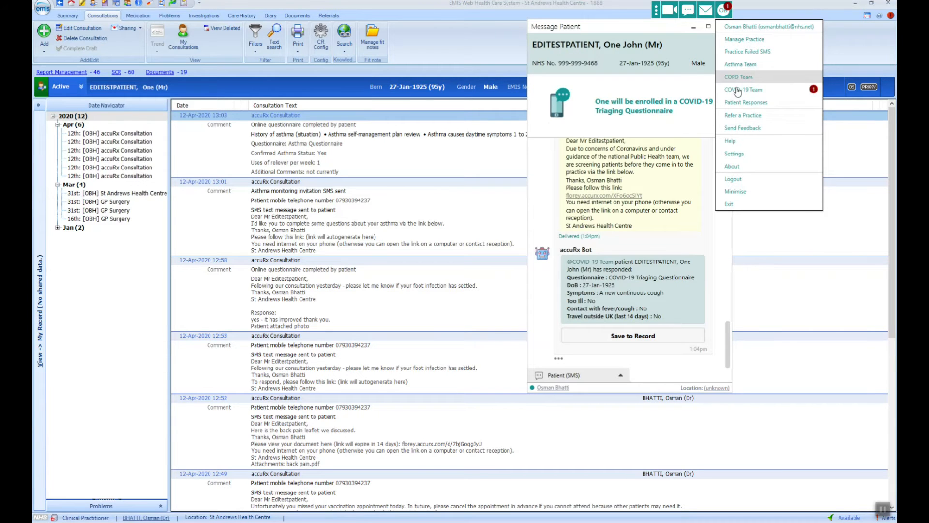
left_click(738, 90)
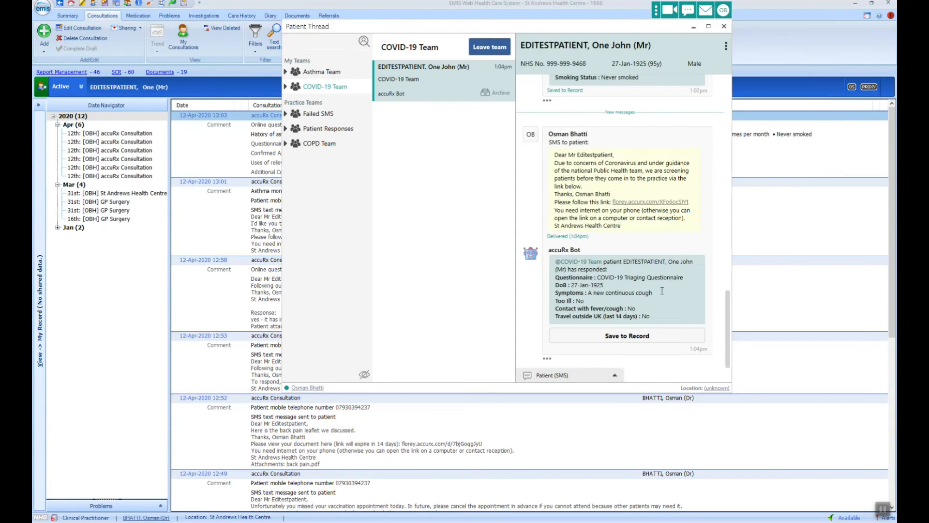
left_click(659, 336)
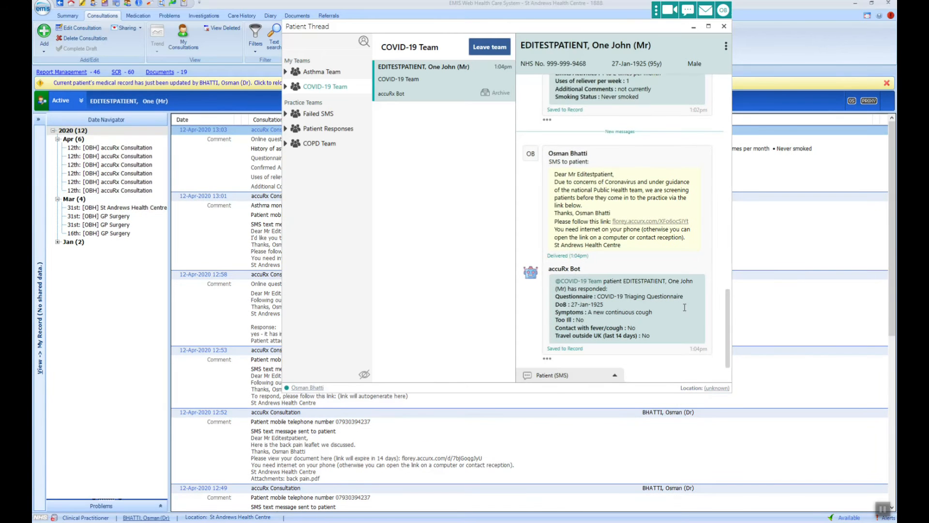
left_click(865, 83)
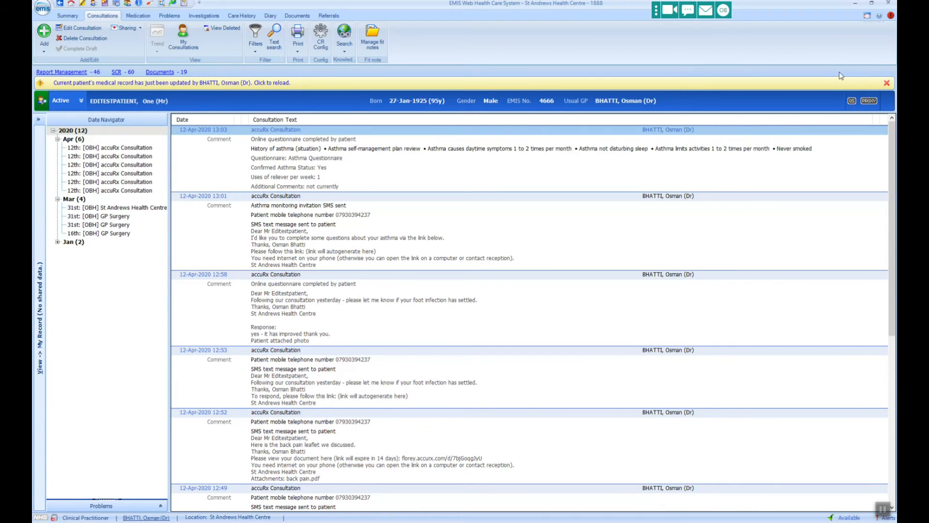
left_click(194, 83)
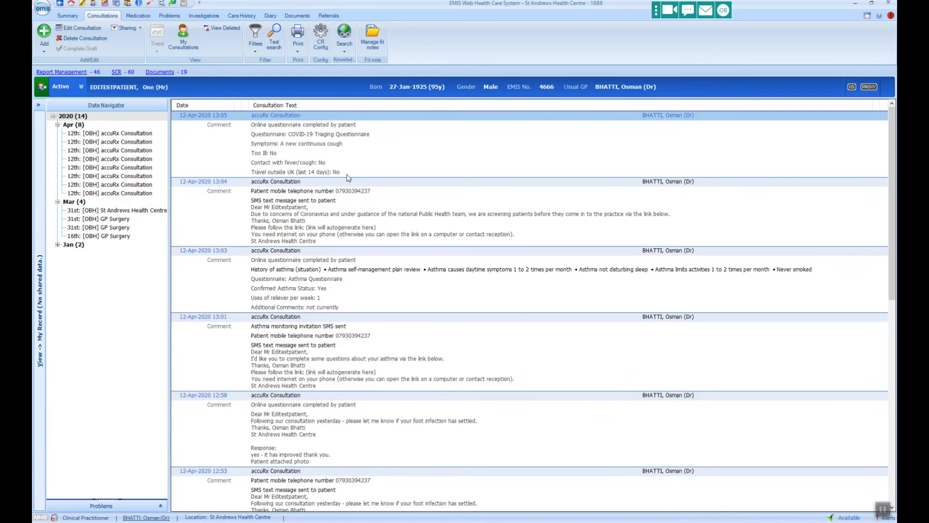
Send the COVID-19 Remote Monitoring Questionnaire to the patient as a Florey SMS and save it.
left_click(694, 10)
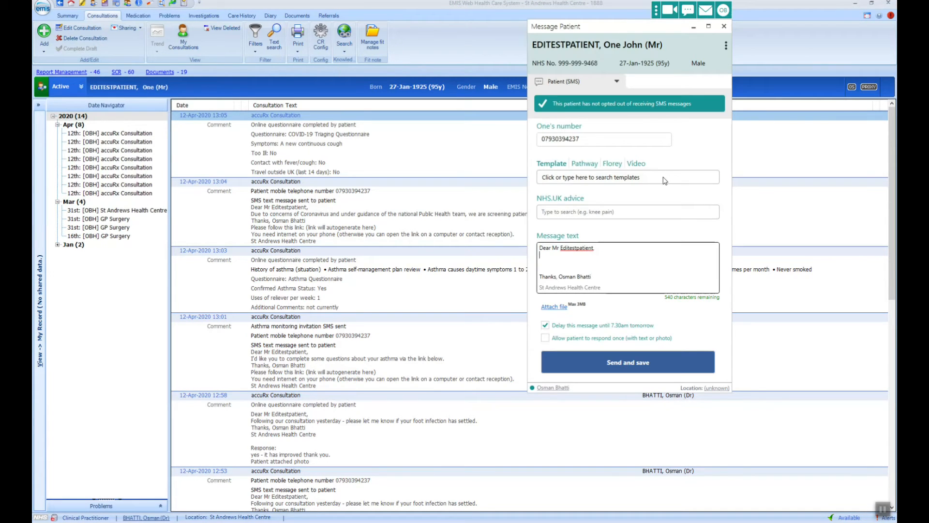
left_click(612, 165)
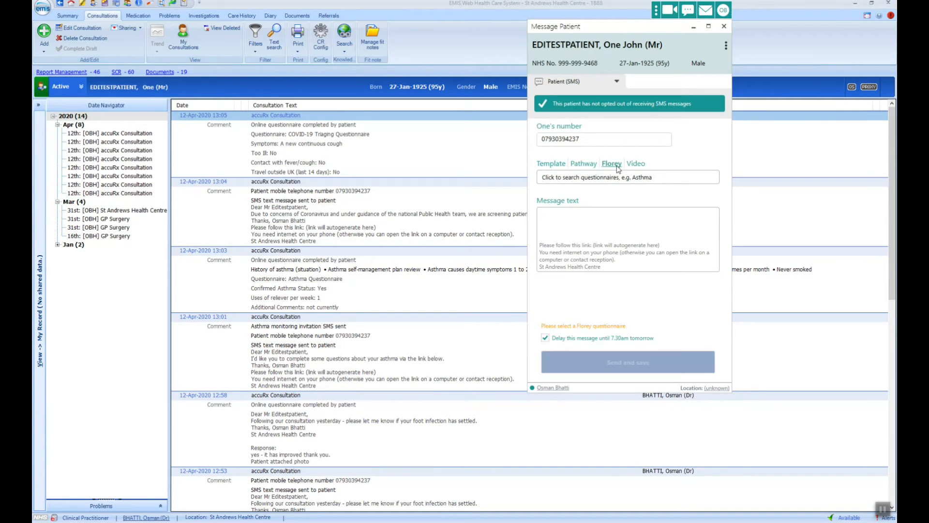
left_click(645, 179)
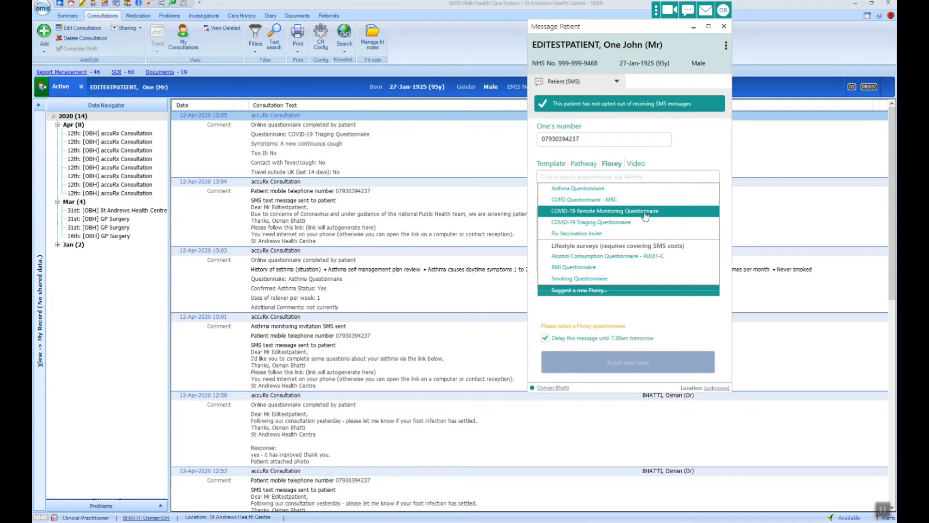
left_click(645, 212)
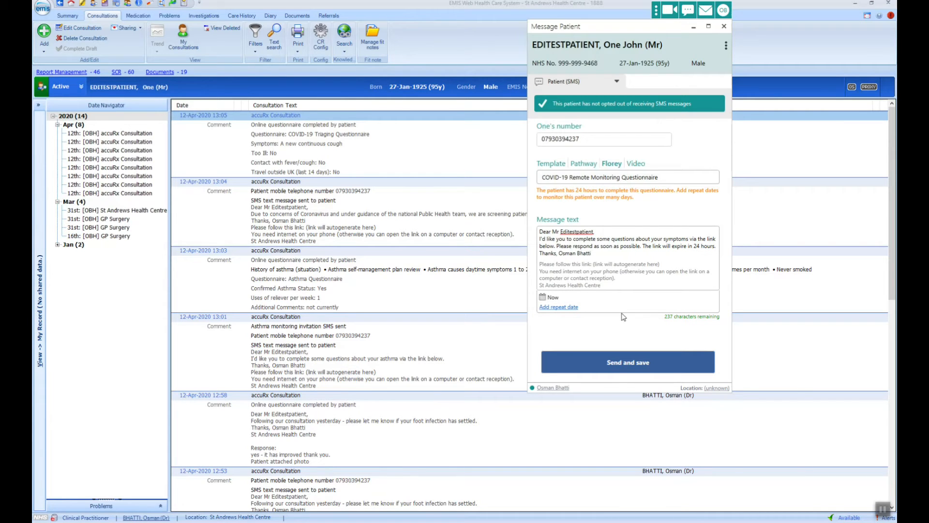
left_click(620, 369)
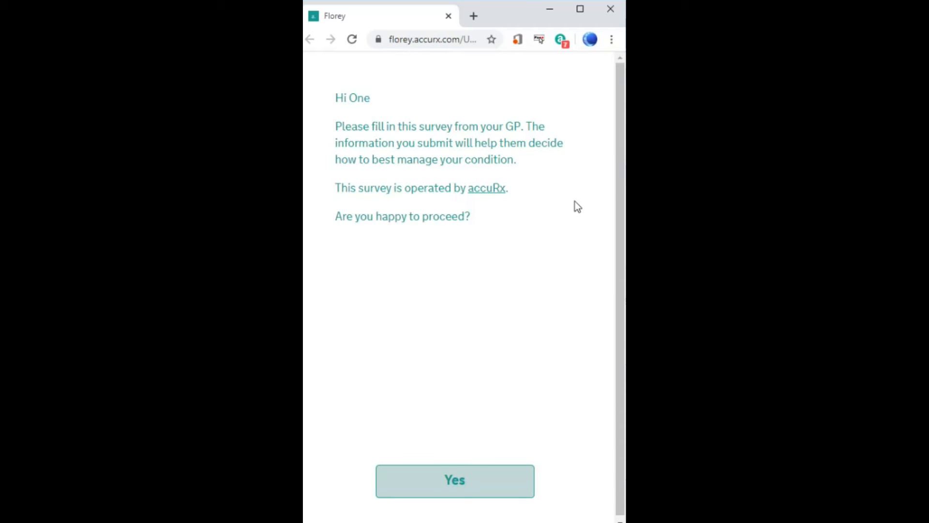
Agree to start the monitoring survey and enter the patient's date of birth.
left_click(472, 482)
left_click(346, 161)
type("2")
key("Tab")
type("0")
key("Tab")
type("1925")
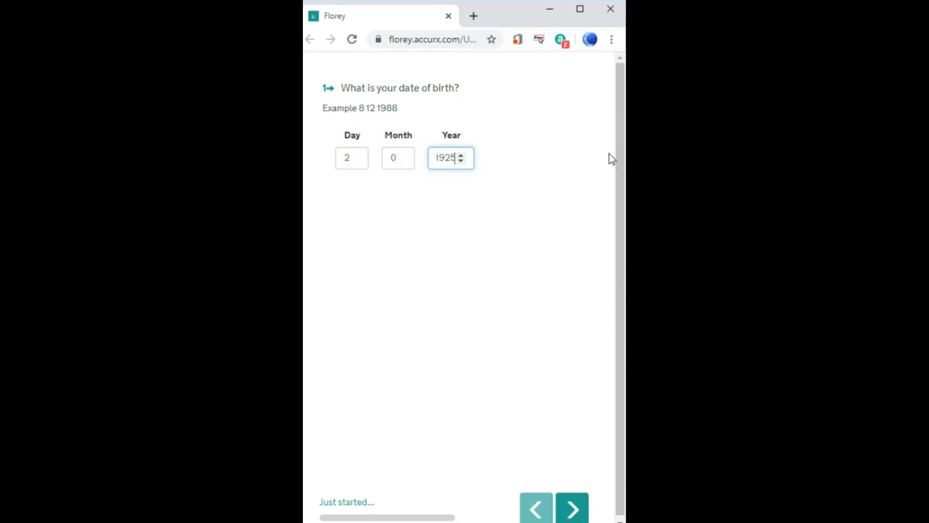
left_click(574, 513)
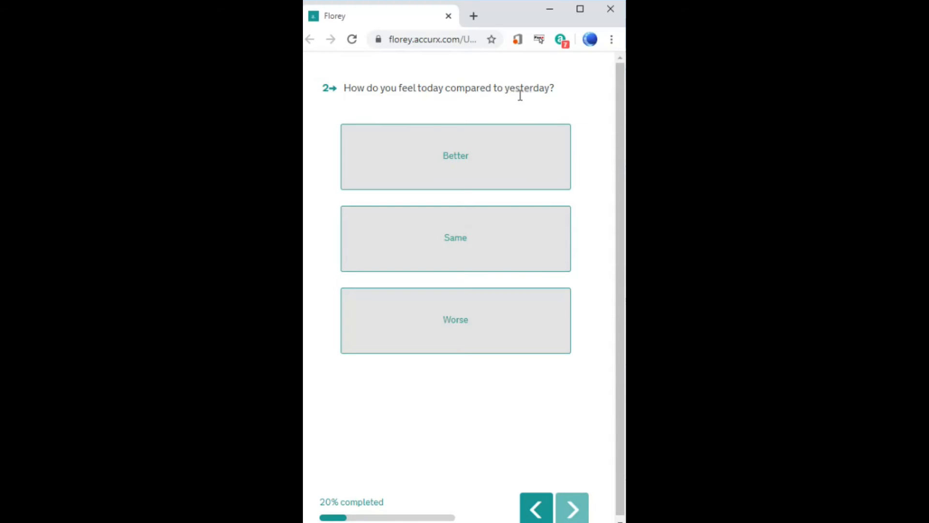
Answer feeling the Same, not more breathless, with new symptom 'Runny nose'.
left_click(511, 248)
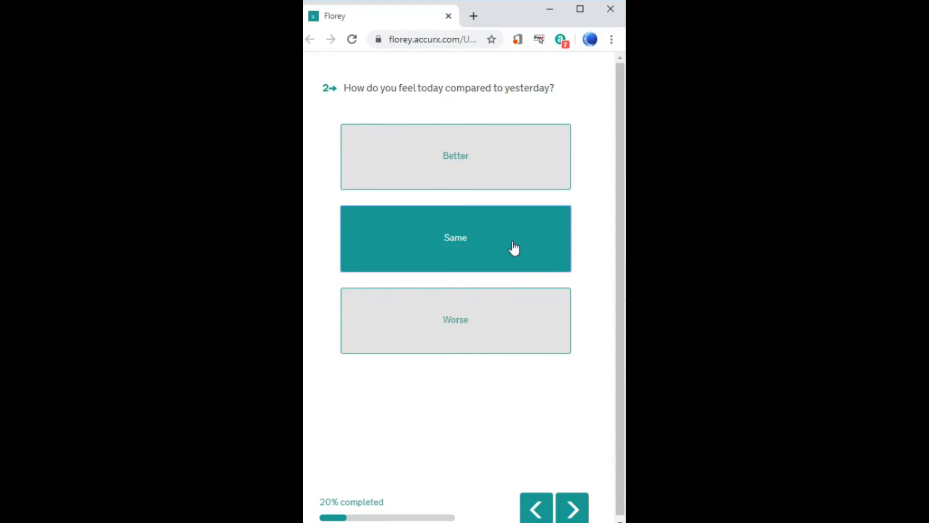
left_click(579, 513)
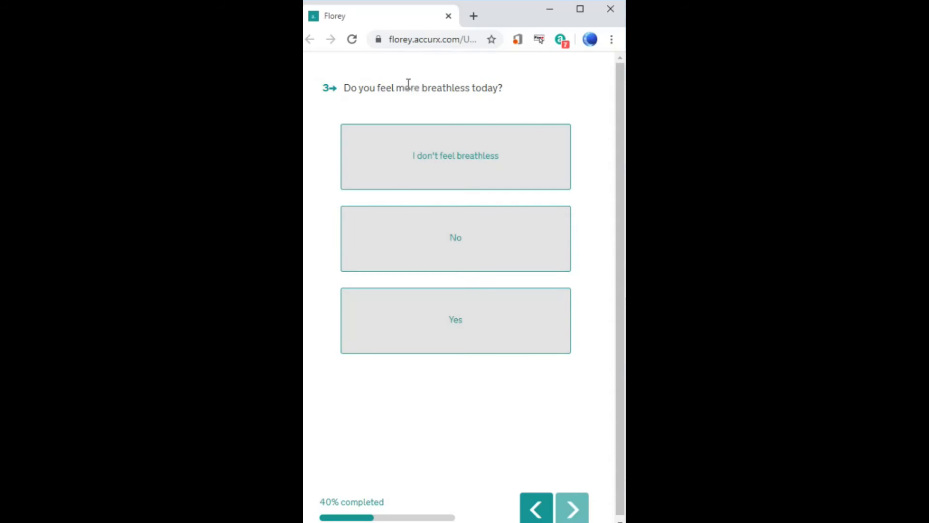
left_click(477, 241)
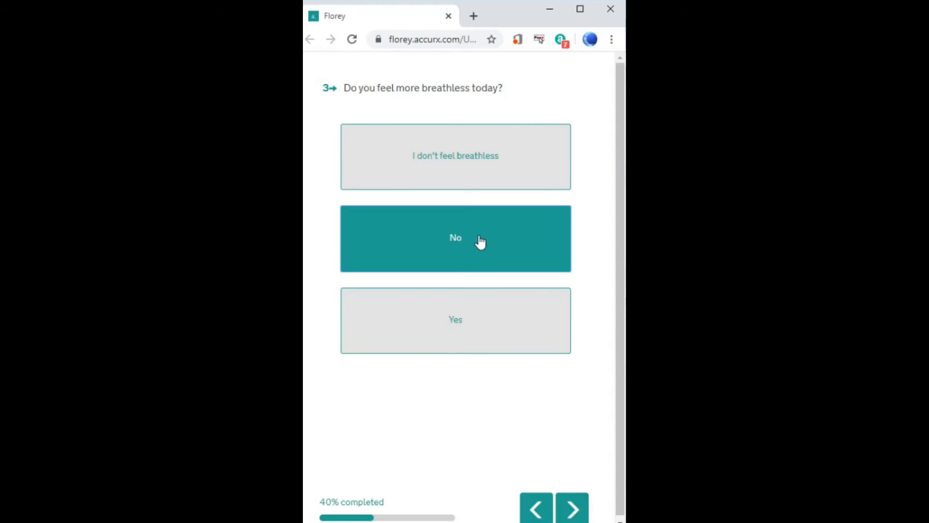
left_click(587, 514)
left_click(427, 165)
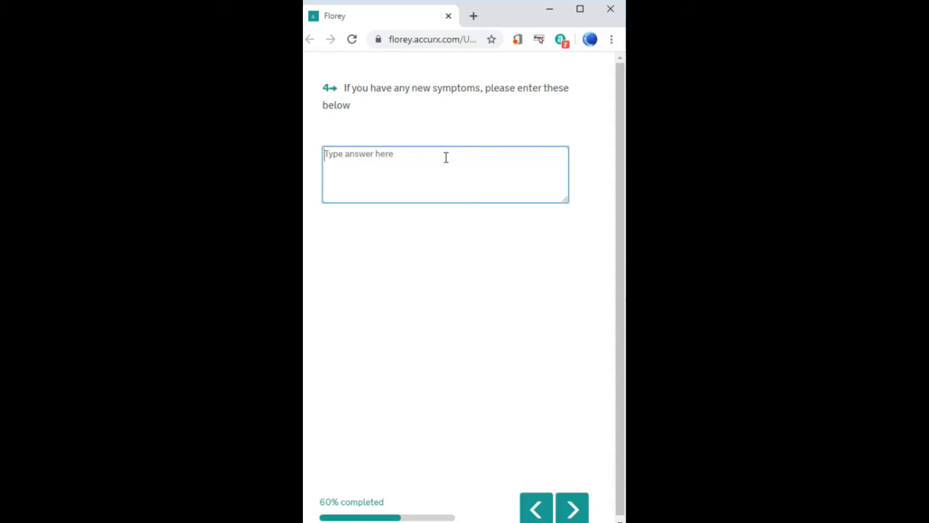
type("Runny nose")
left_click(583, 514)
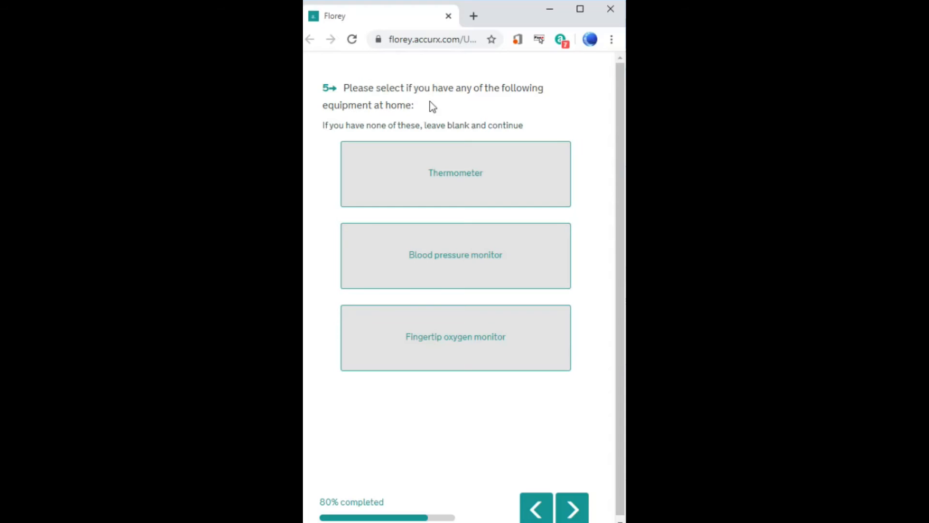
Mark oxygen monitor, blood pressure monitor and thermometer available, and enter temperature 37.2.
left_click(476, 358)
left_click(473, 249)
left_click(478, 179)
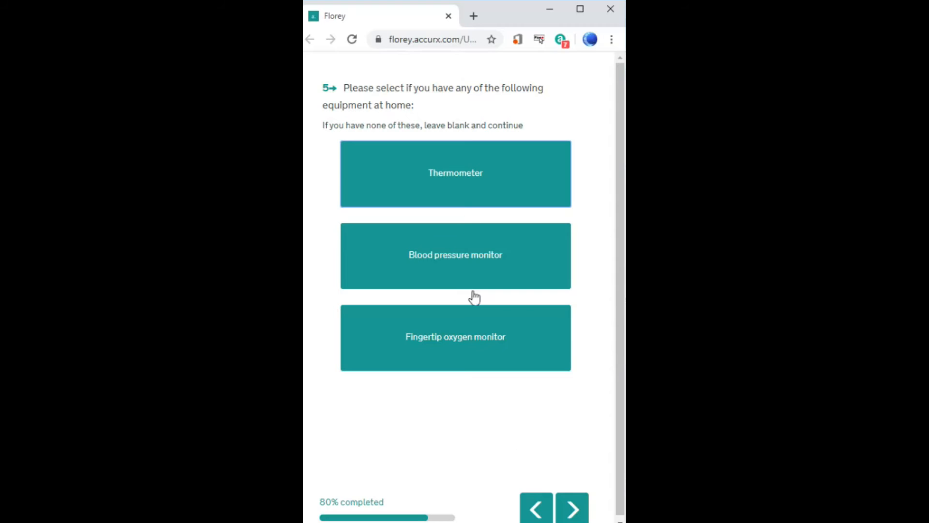
left_click(573, 509)
left_click(366, 127)
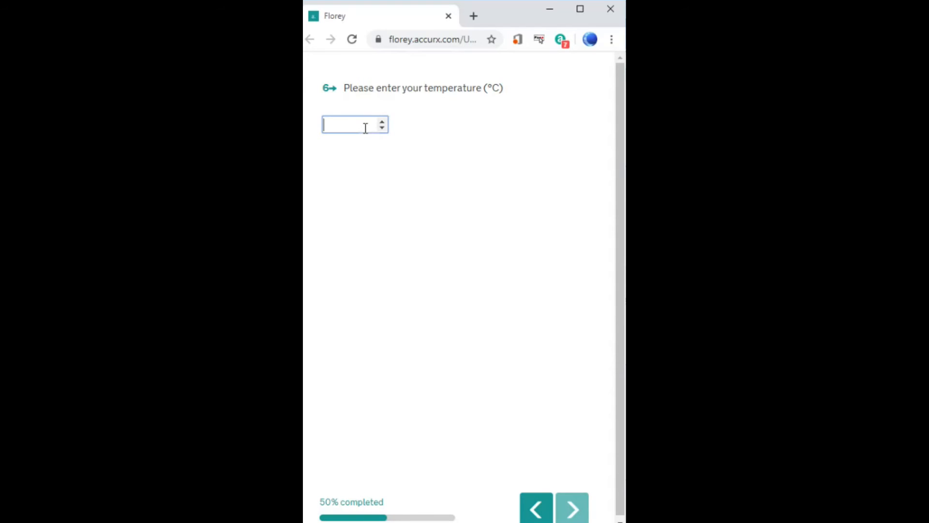
type("27.2")
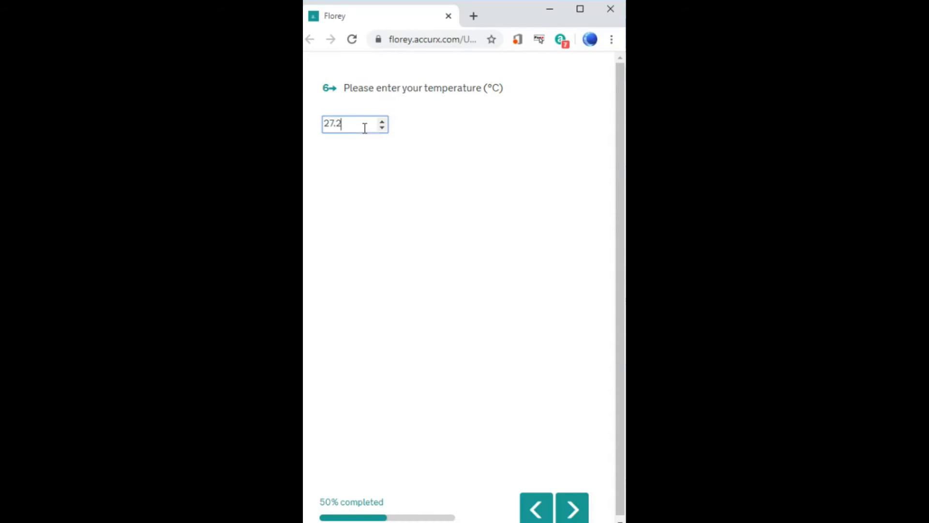
key("BackSpace")
key("BackSpace")
key("BackSpace")
key("BackSpace")
type("37.2")
Enter blood pressure 134/74, oxygen saturation 97 and pulse 88 to finish the survey.
left_click(573, 508)
left_click(376, 141)
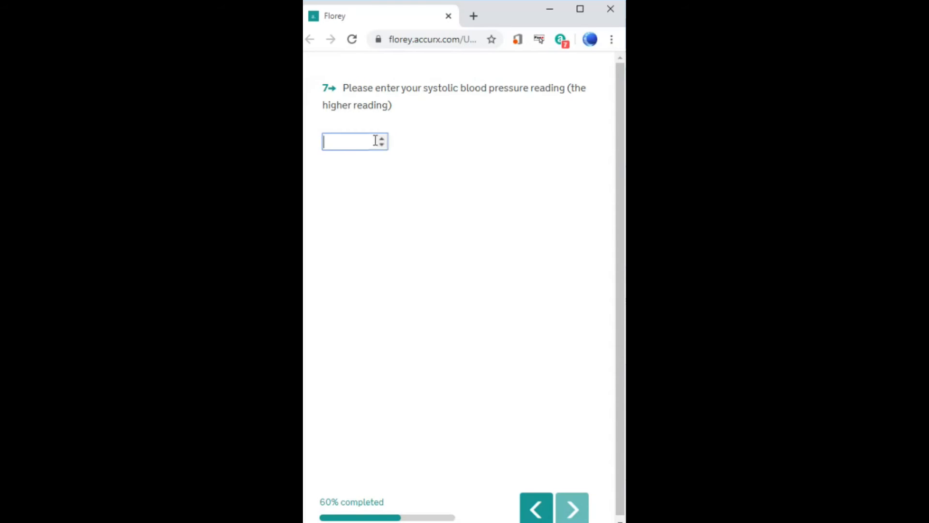
type("1")
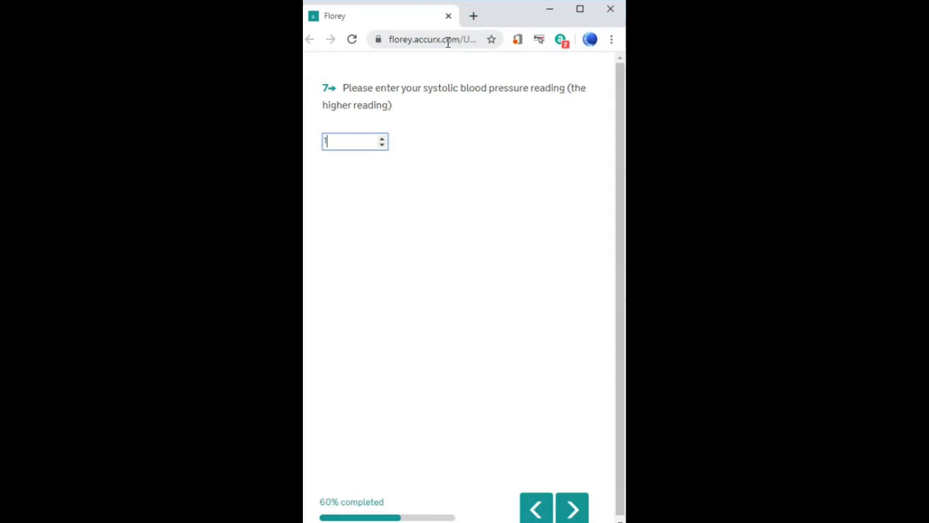
type("34")
left_click(584, 508)
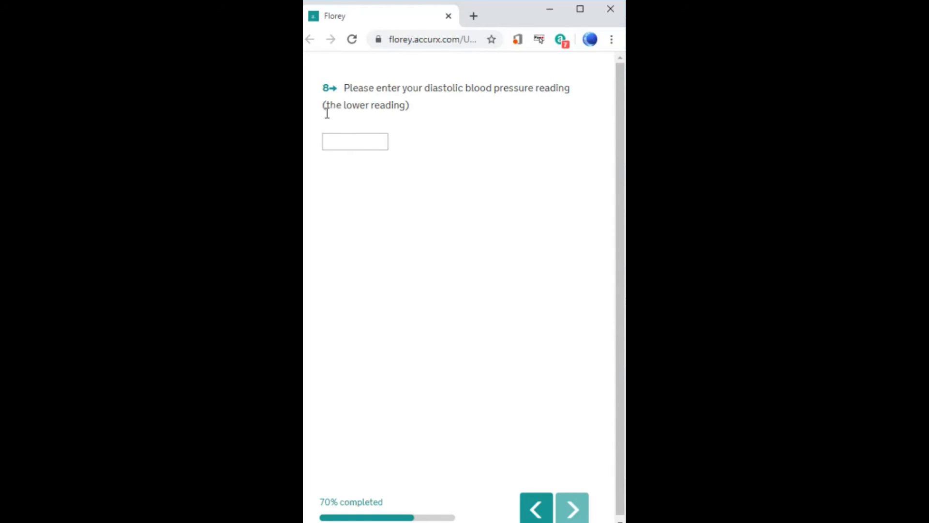
left_click(345, 146)
type("74")
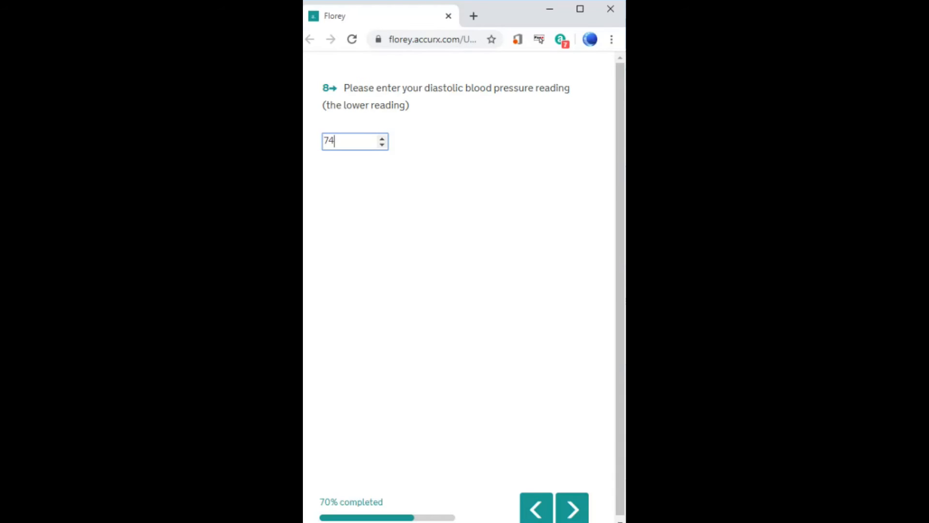
left_click(568, 517)
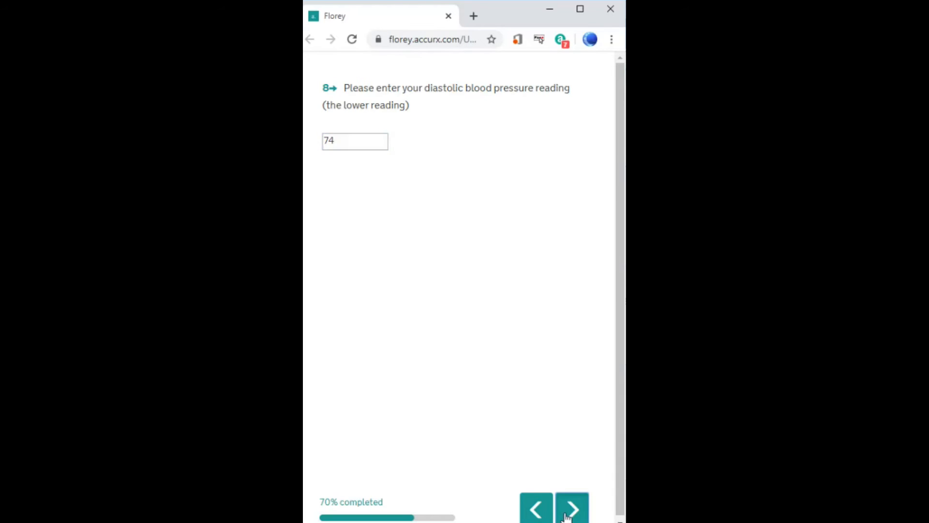
left_click(359, 124)
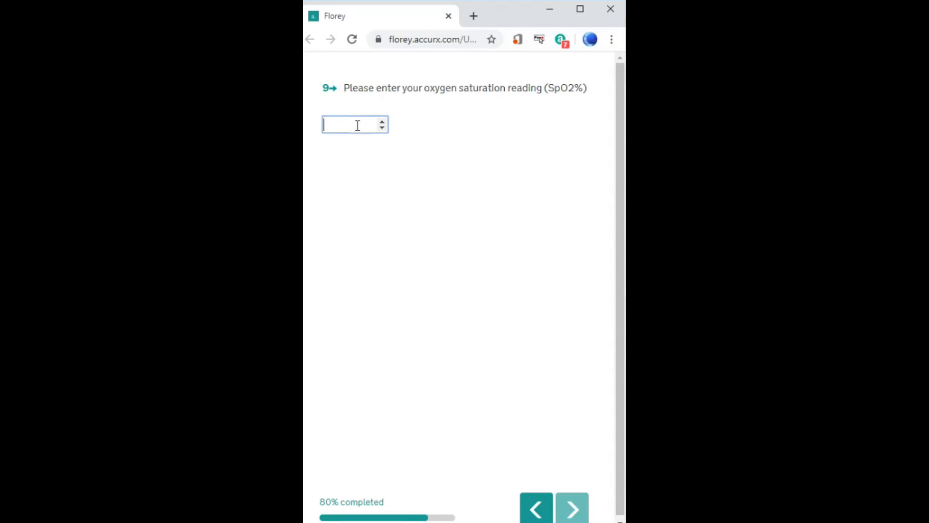
type("97")
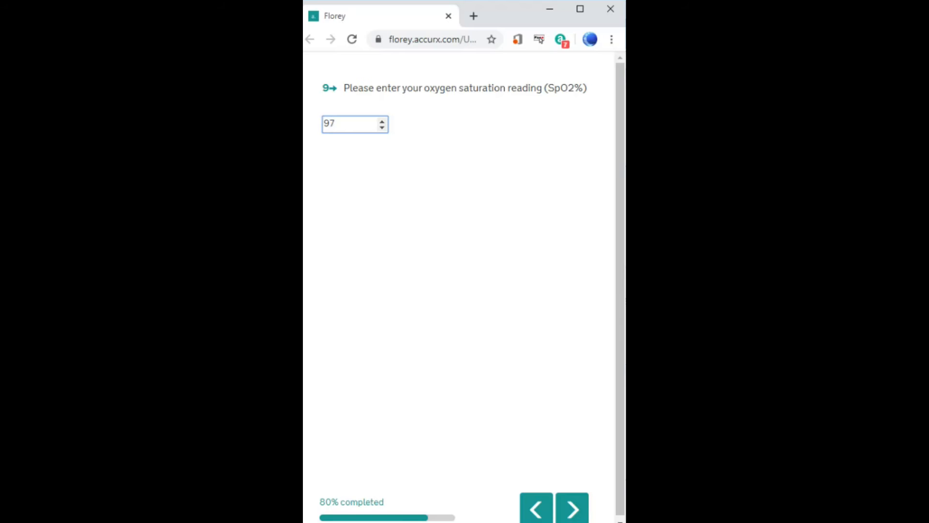
left_click(580, 511)
left_click(364, 126)
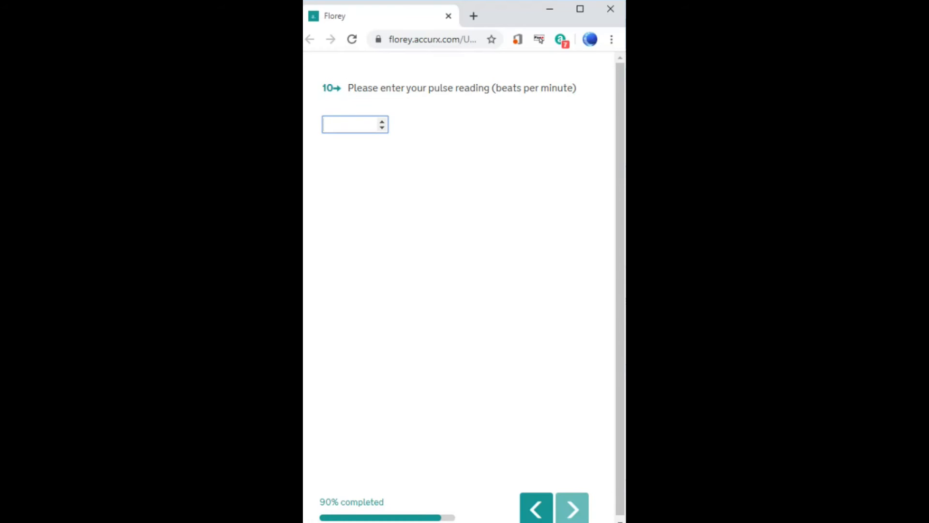
type("88")
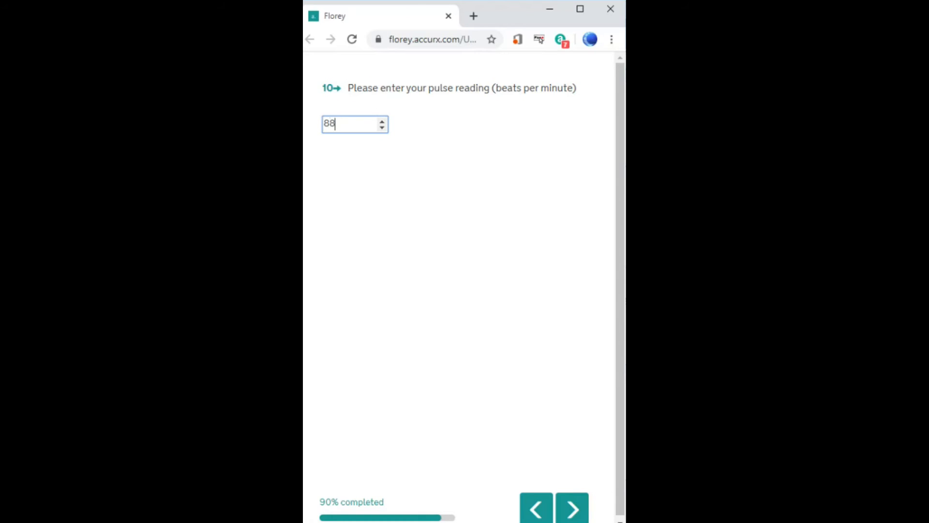
left_click(566, 511)
Submit the survey and save its response from the COVID-19 Monitoring Team thread to the record.
left_click(469, 487)
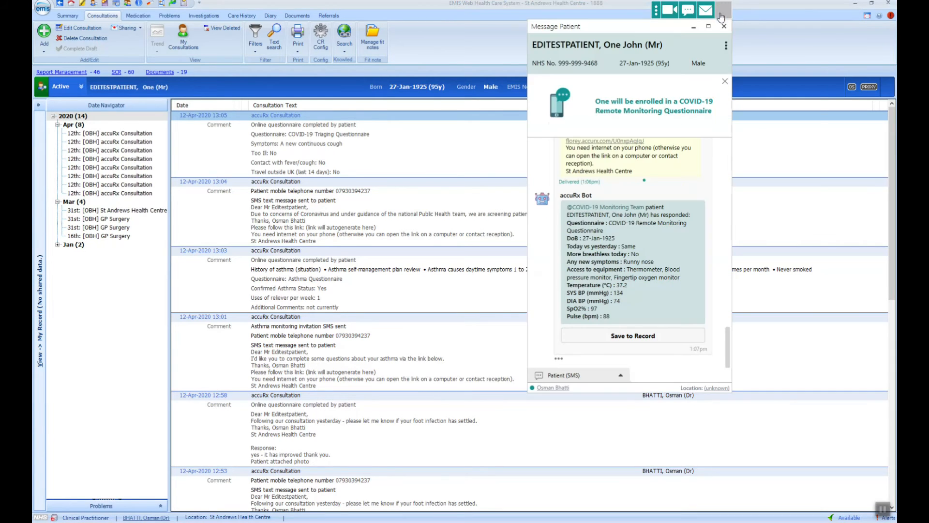
left_click(722, 14)
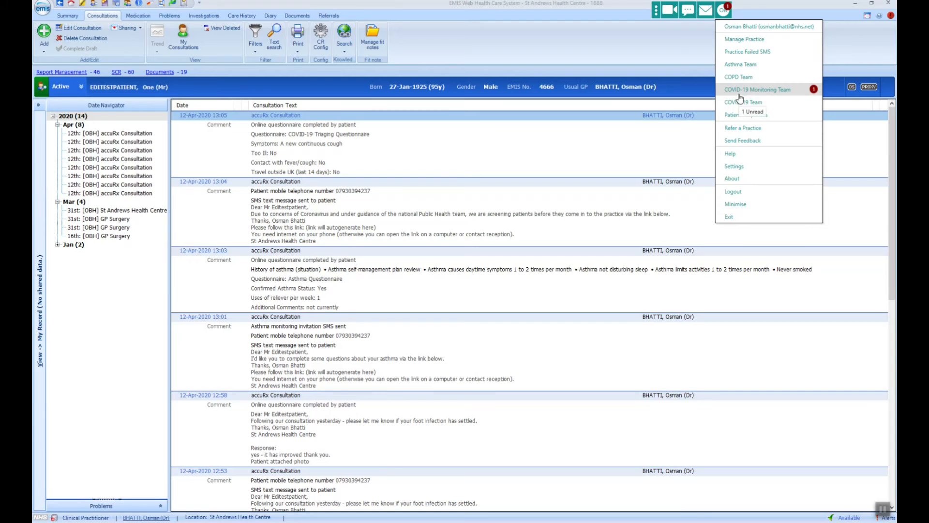
left_click(801, 96)
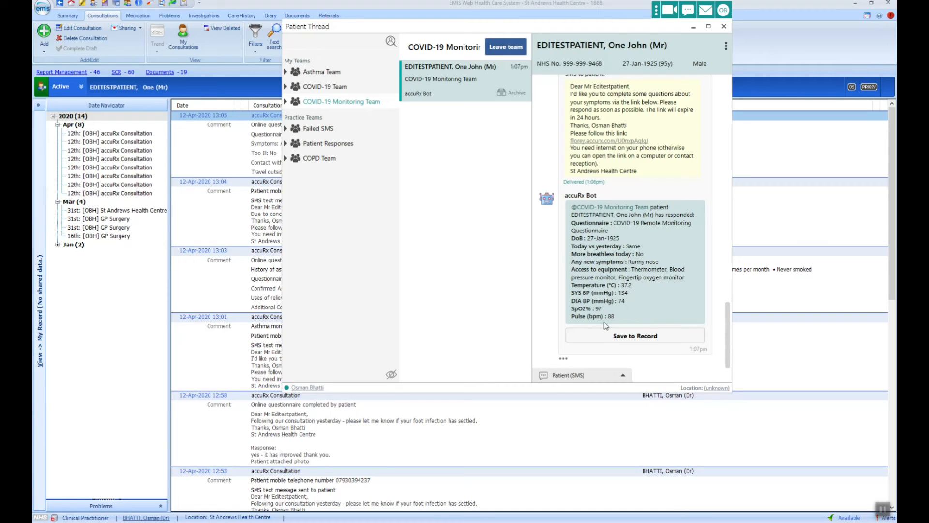
left_click(609, 338)
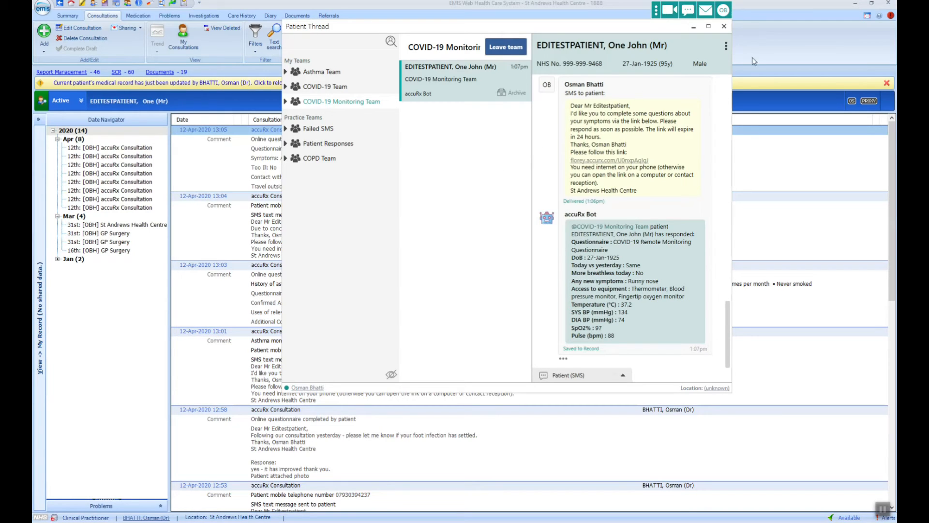
Close the patient thread, reload the record and open a new patient message form.
left_click(724, 26)
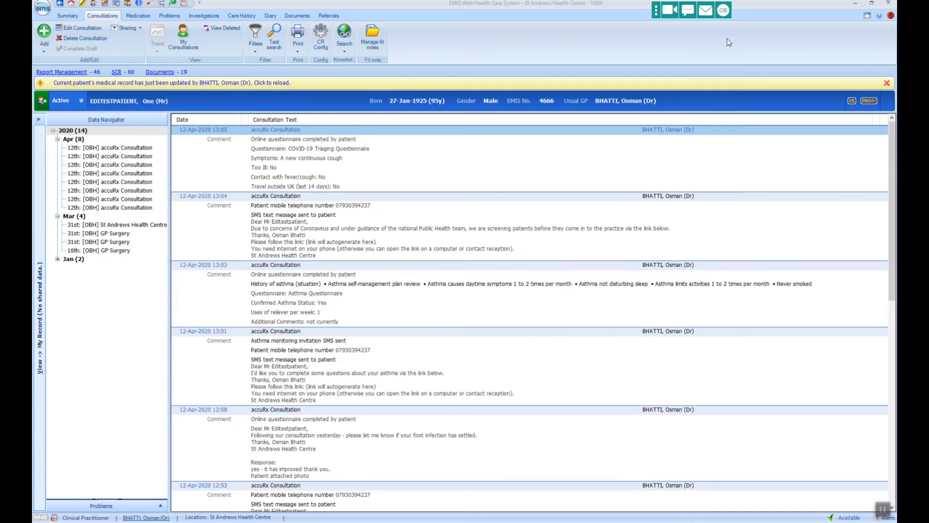
left_click(731, 85)
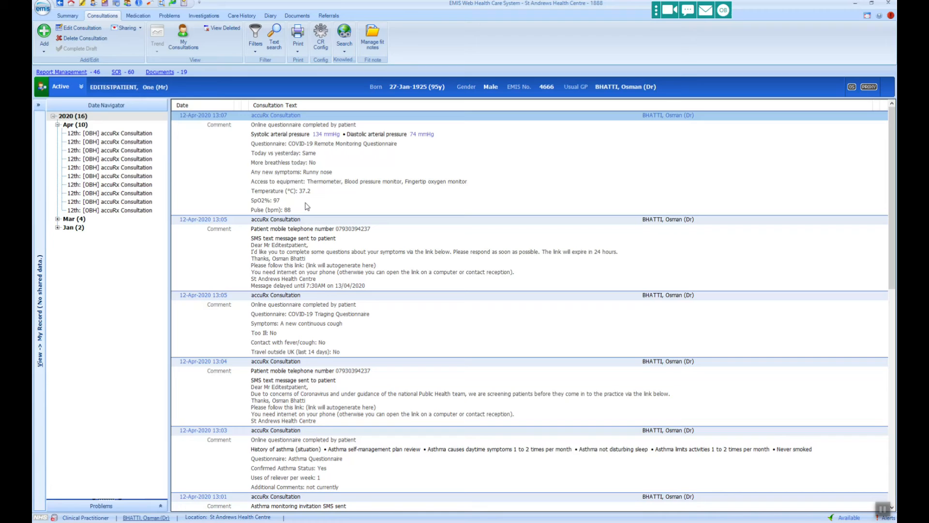
left_click(683, 11)
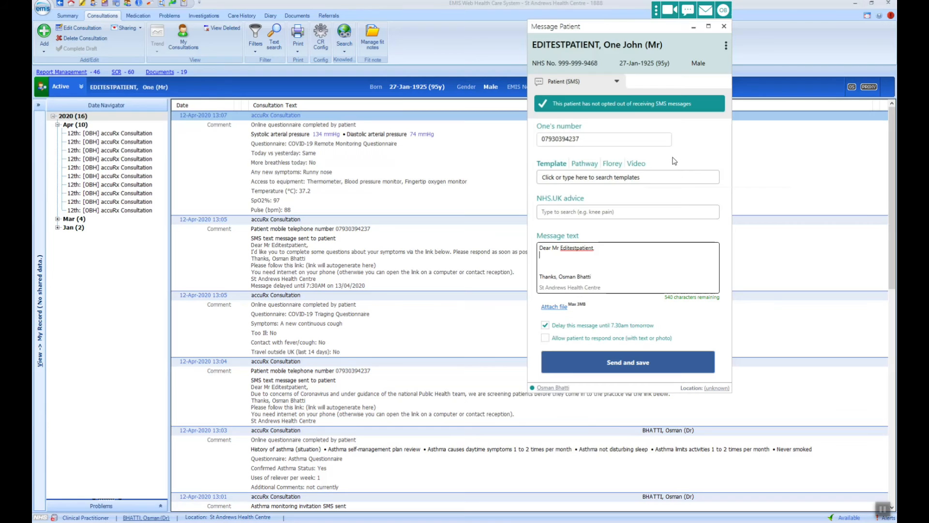
Set up a video consultation invitation joined on this computer and send and save it.
left_click(636, 163)
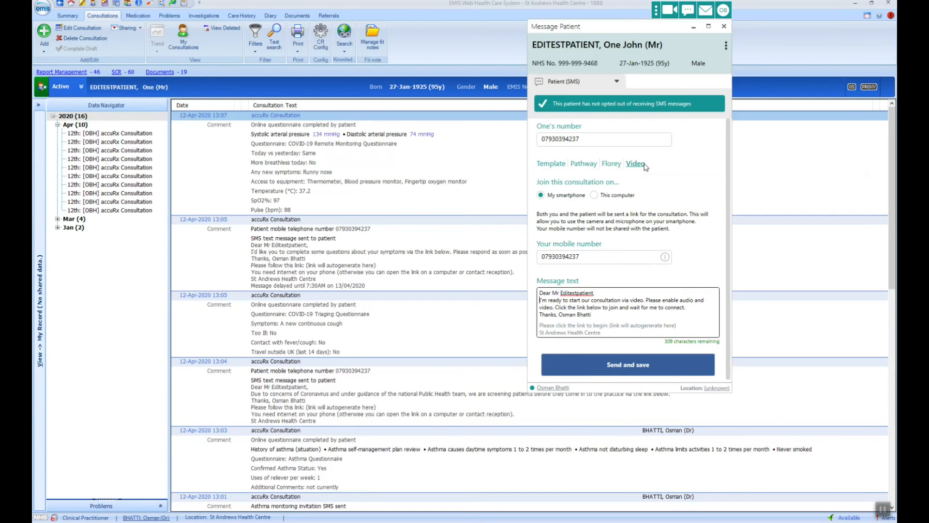
left_click(671, 14)
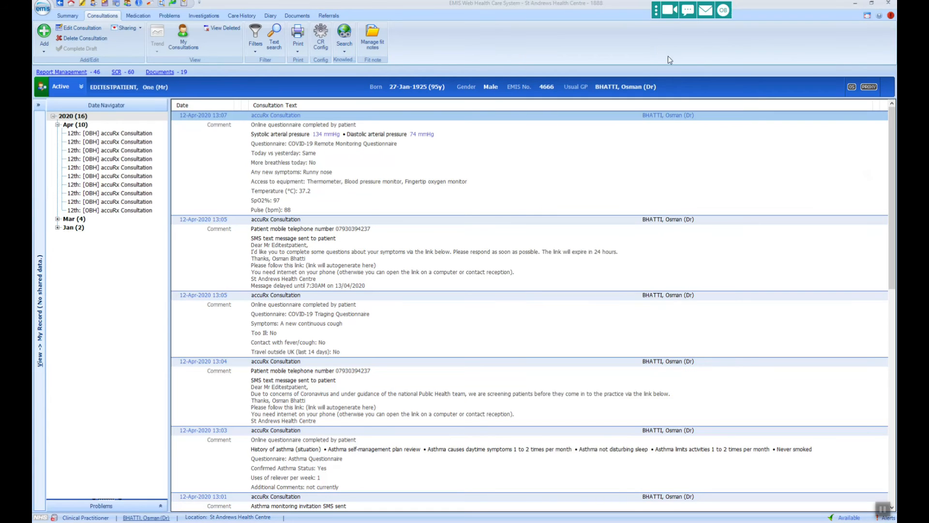
left_click(669, 15)
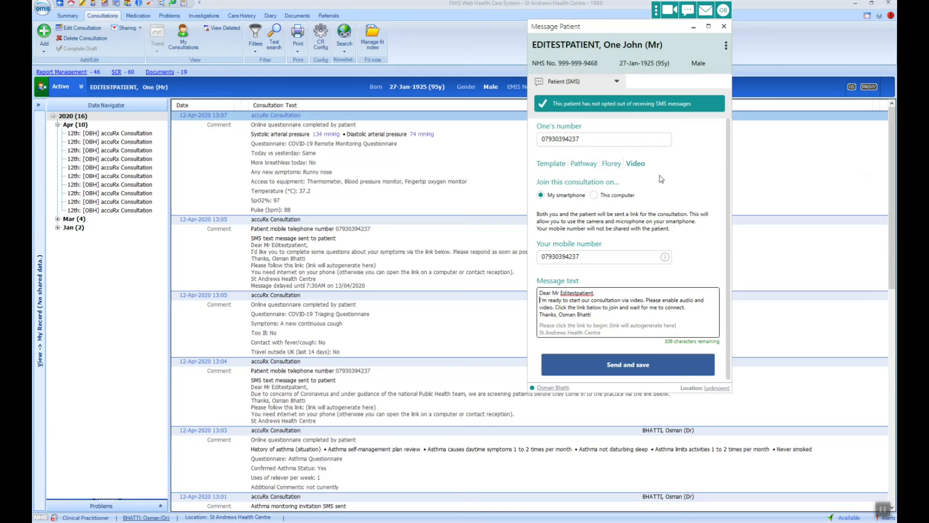
scroll(655, 192, "down", 1)
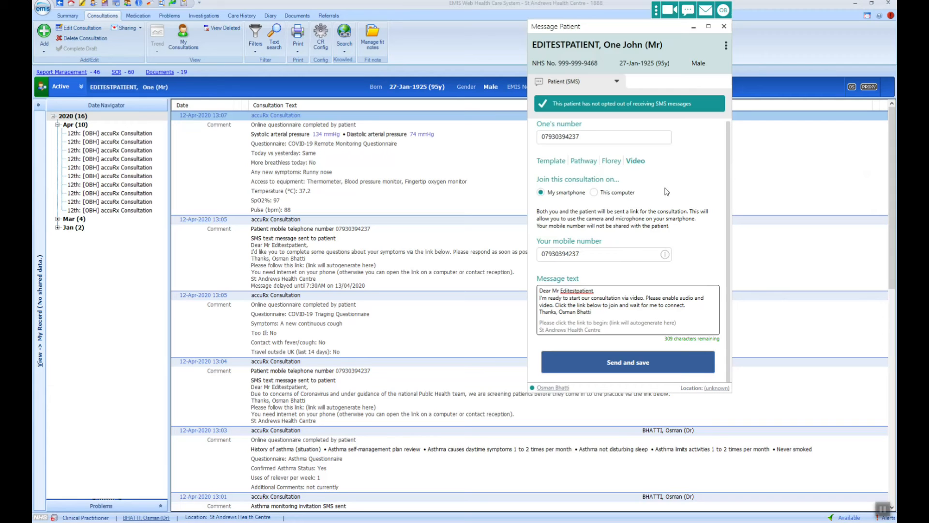
left_click(595, 195)
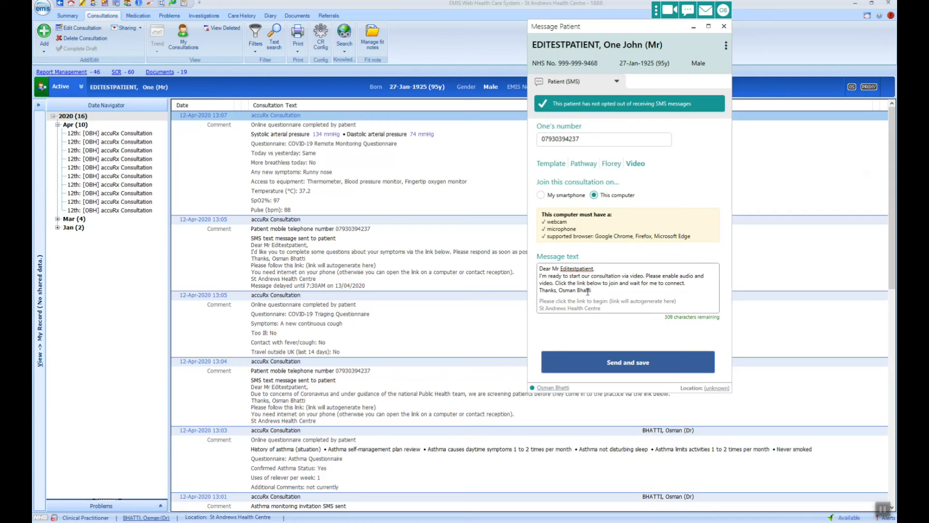
left_click(608, 364)
left_click(541, 196)
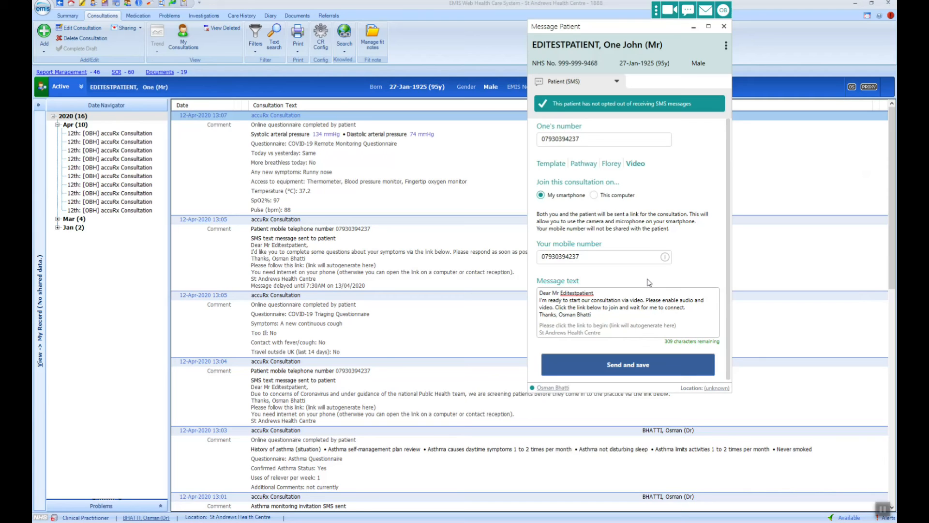
left_click_drag(620, 259, 527, 262)
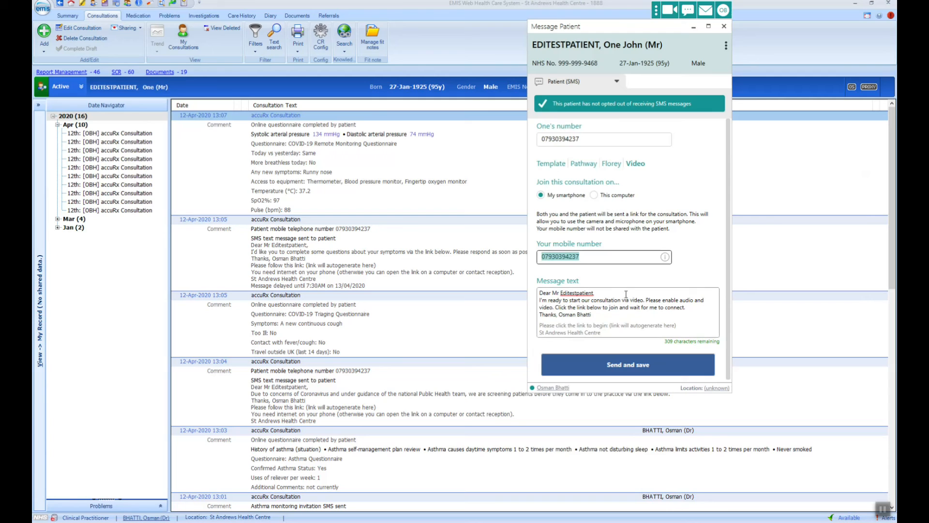
left_click(594, 195)
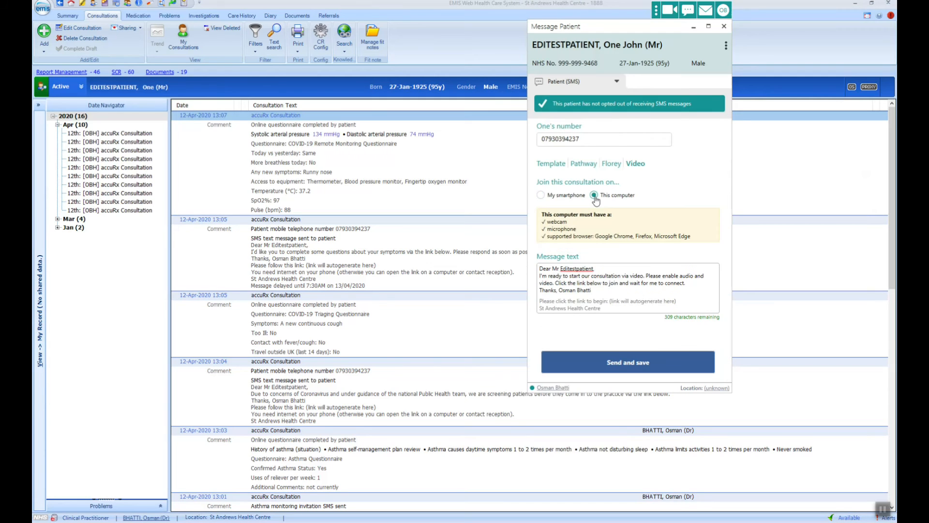
Send and save the video invitation, then open its florey.accurx.com video link.
left_click(621, 369)
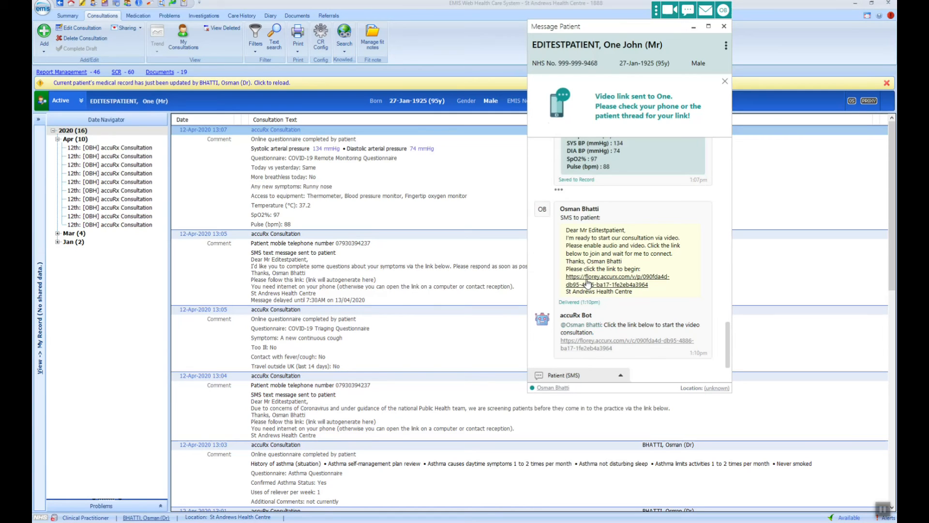
left_click(672, 341)
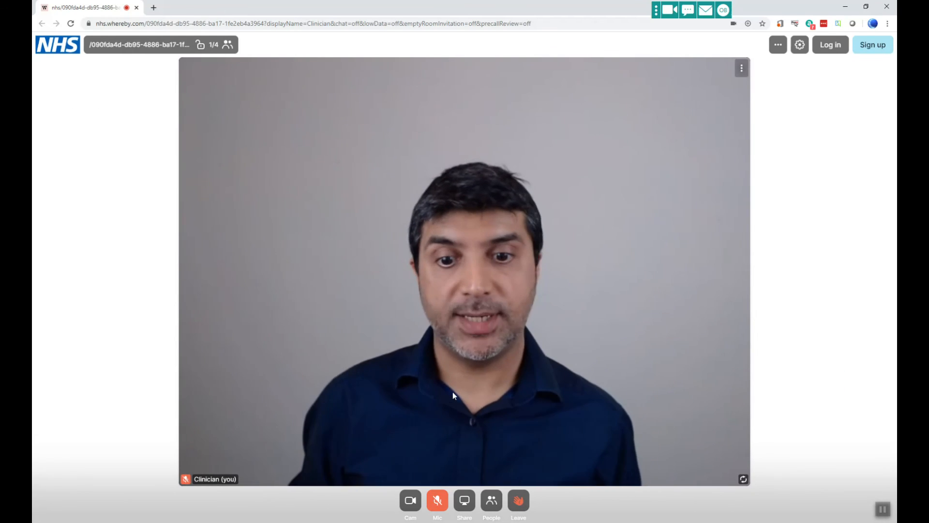
Leave the NHS Whereby video call room.
left_click(519, 506)
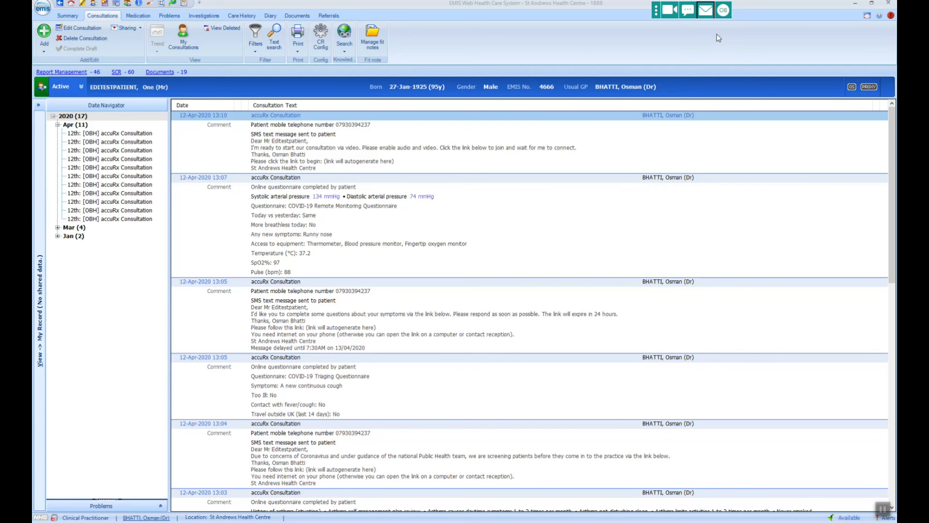
Address an external email to the recipient's nhs.net address with 'Here are the details requested on this patient'.
left_click(708, 10)
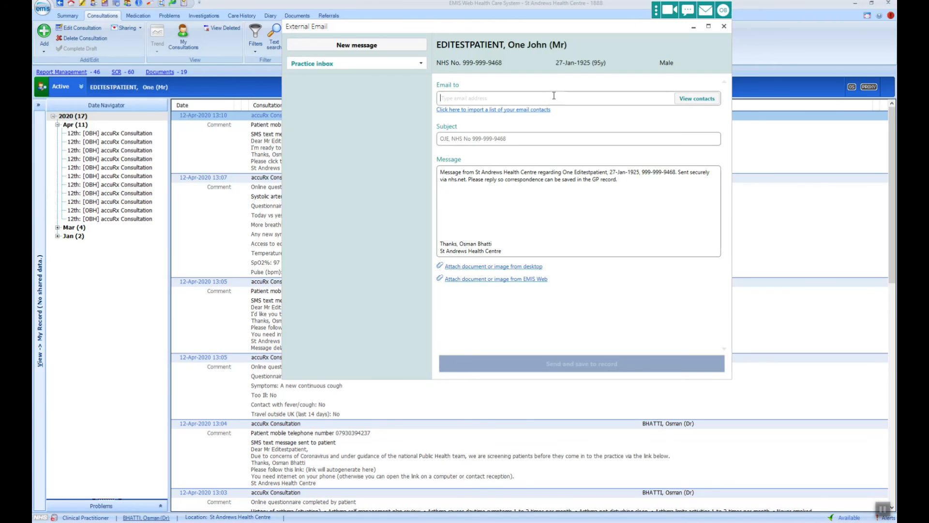
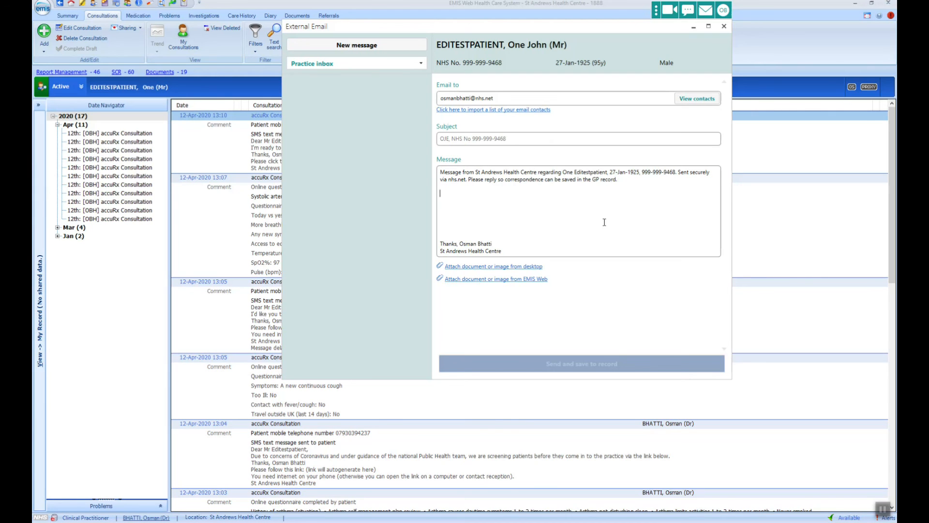
type("Here ")
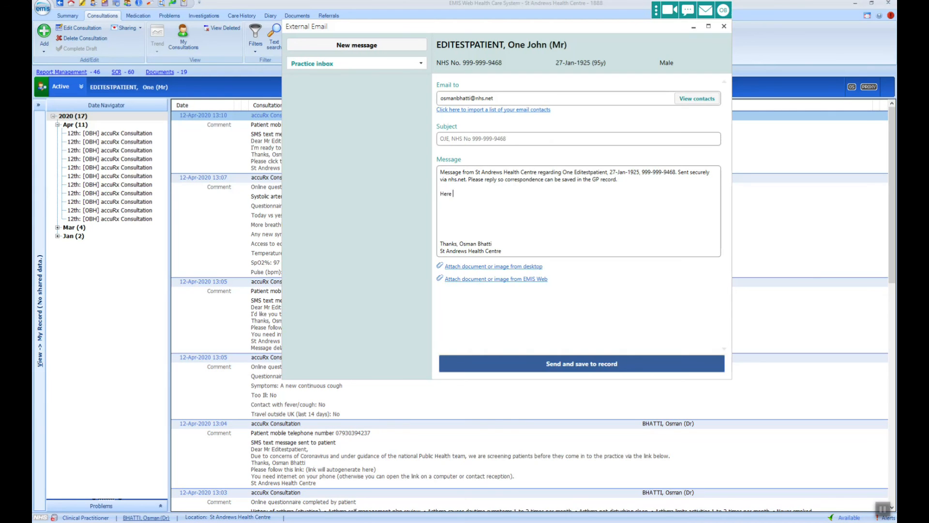
type("are the details requested on this paitn")
key("BackSpace")
key("BackSpace")
key("BackSpace")
type("tient")
Attach a patient document from EMIS Web instead of the desktop, then send and save the email.
left_click(530, 268)
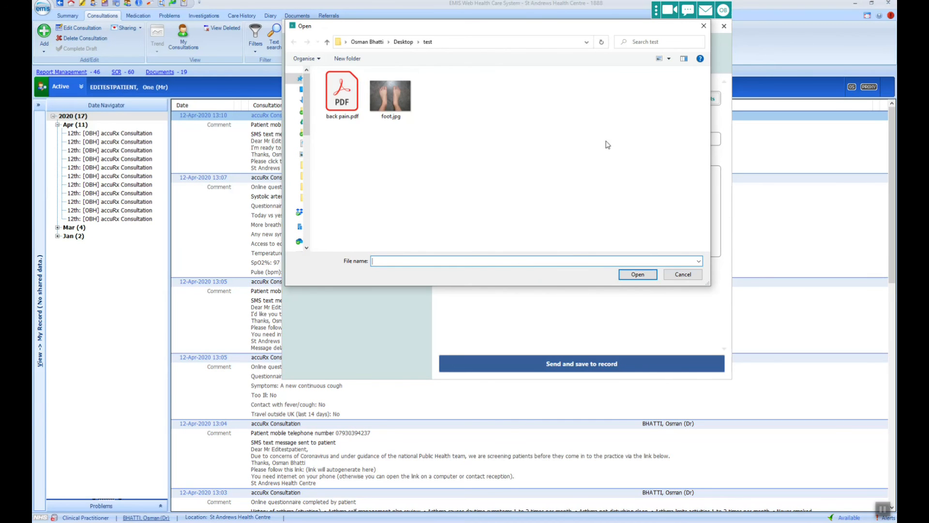
left_click(703, 26)
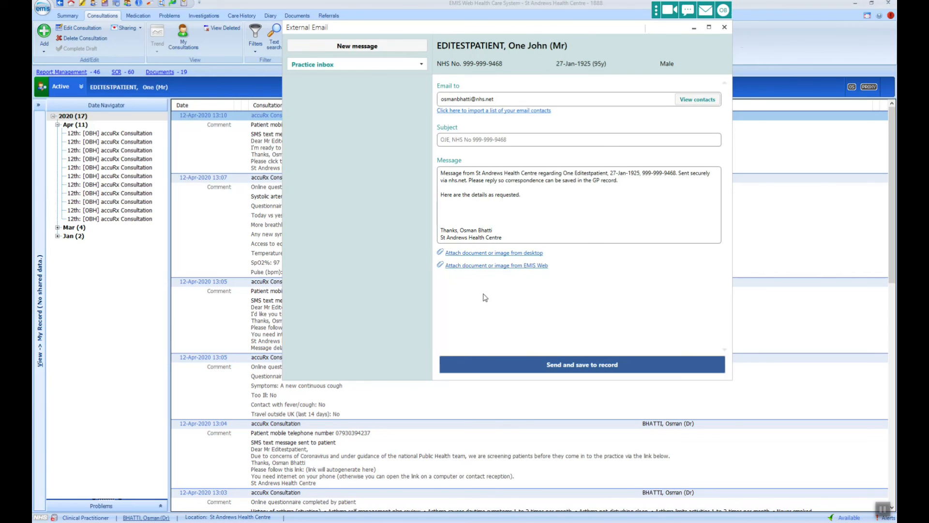
left_click(464, 266)
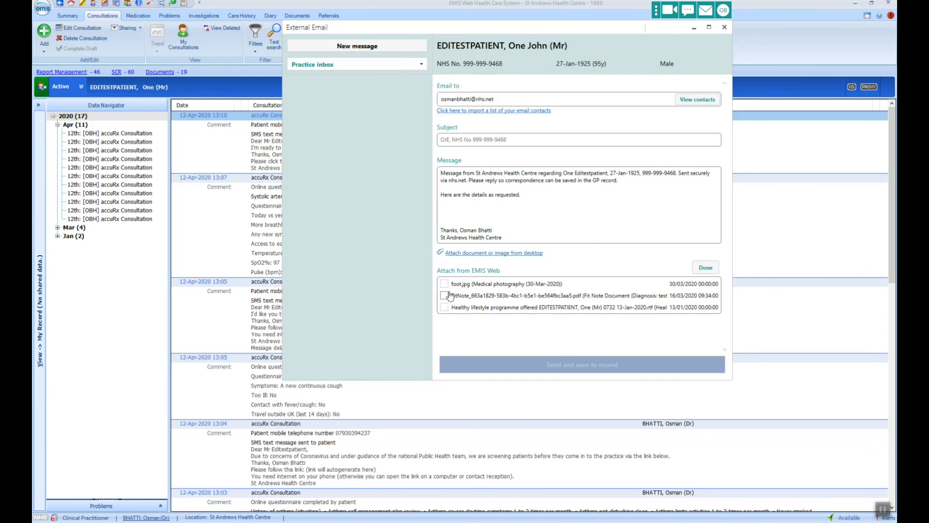
left_click(706, 268)
left_click(515, 366)
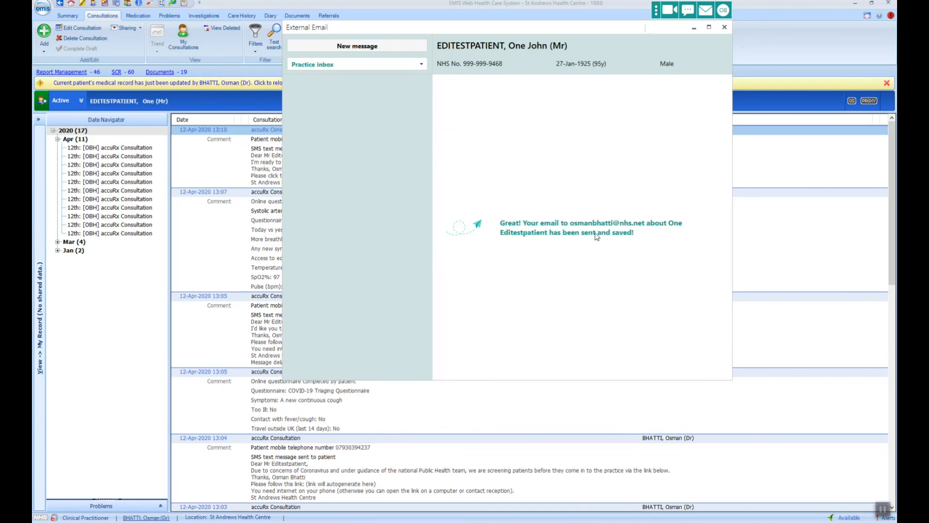
Close the External Email window and reload the record to show the 13:21 accuRx Consultation email entry.
left_click(725, 27)
left_click(327, 87)
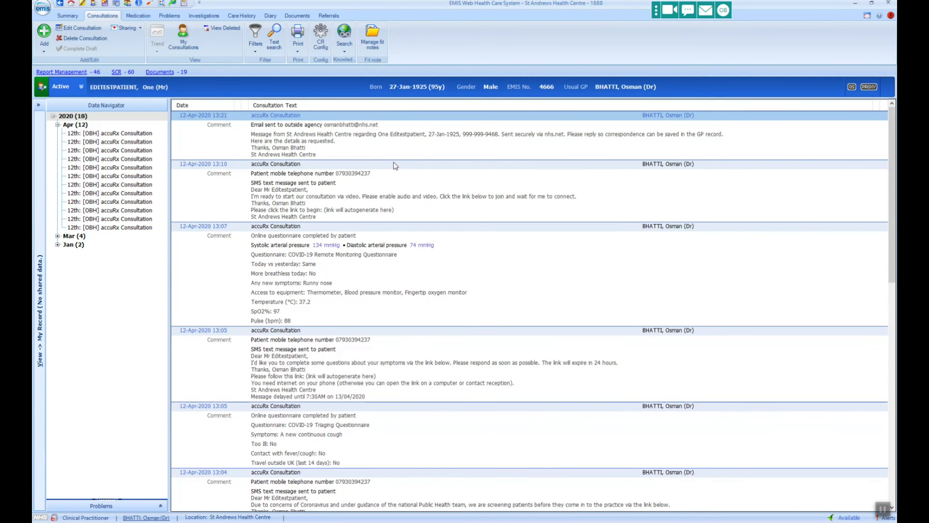
left_click(713, 14)
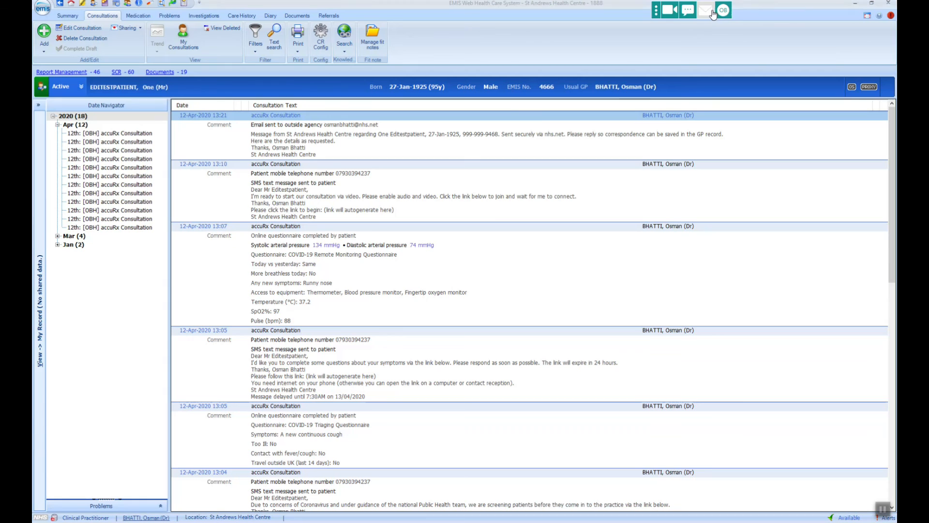